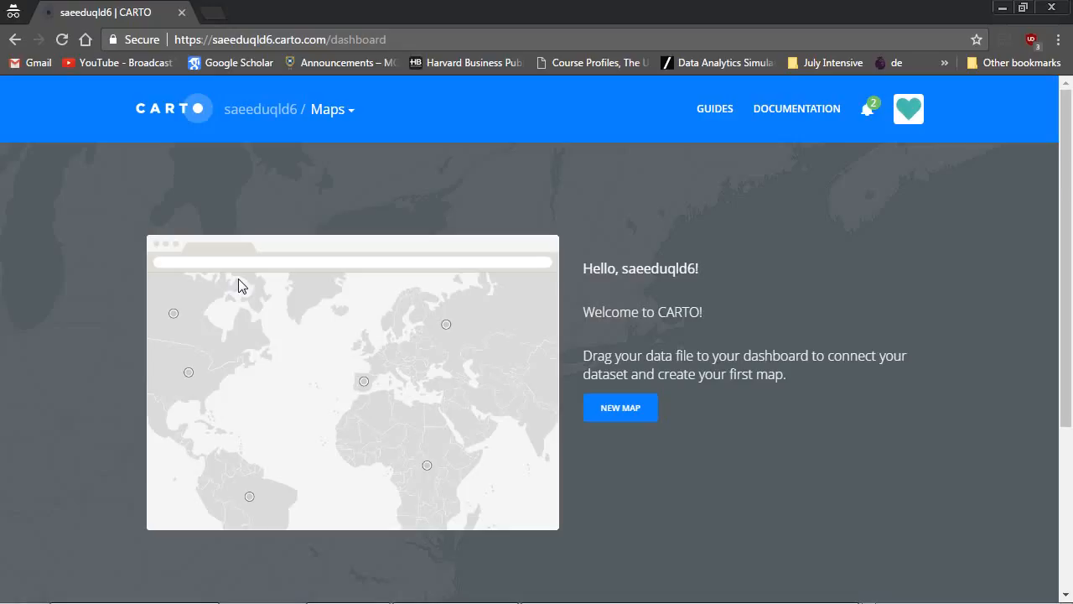
- Search the web in a new tab for "australia state capital population" and open Wikipedia's List of Australian capital cities
{"action": "left_click", "coordinate": [212, 14]}
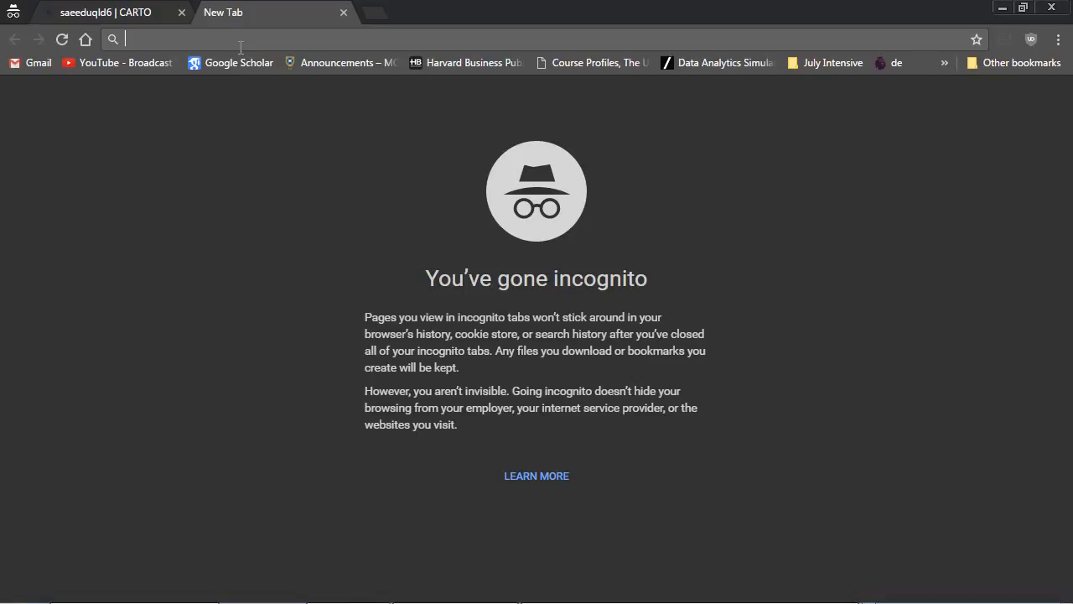
{"action": "type", "text": "aus"}
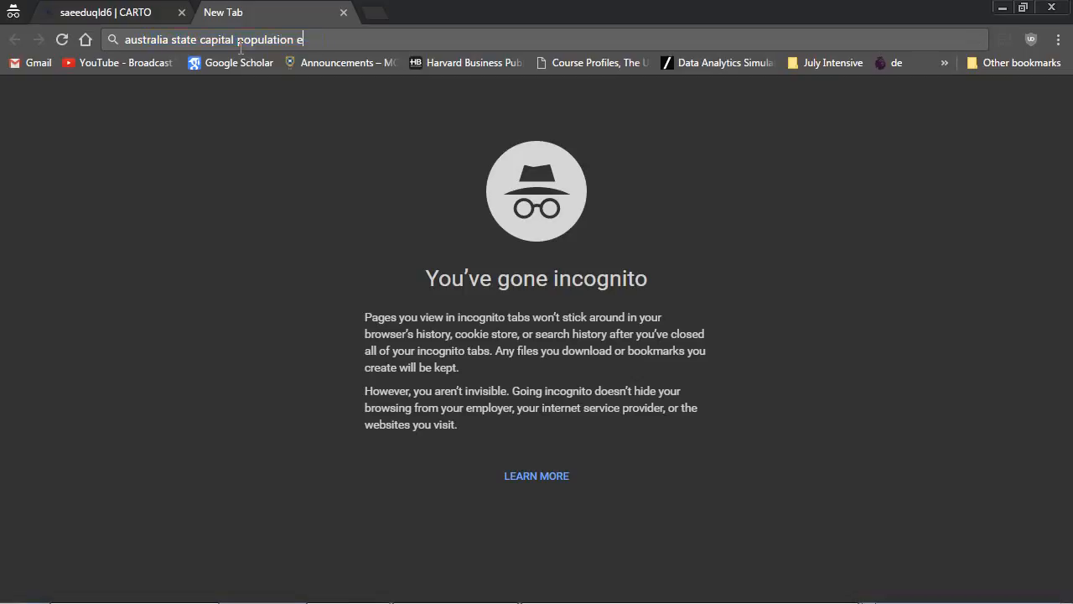
{"action": "key", "text": "BackSpace"}
{"action": "key", "text": "Return"}
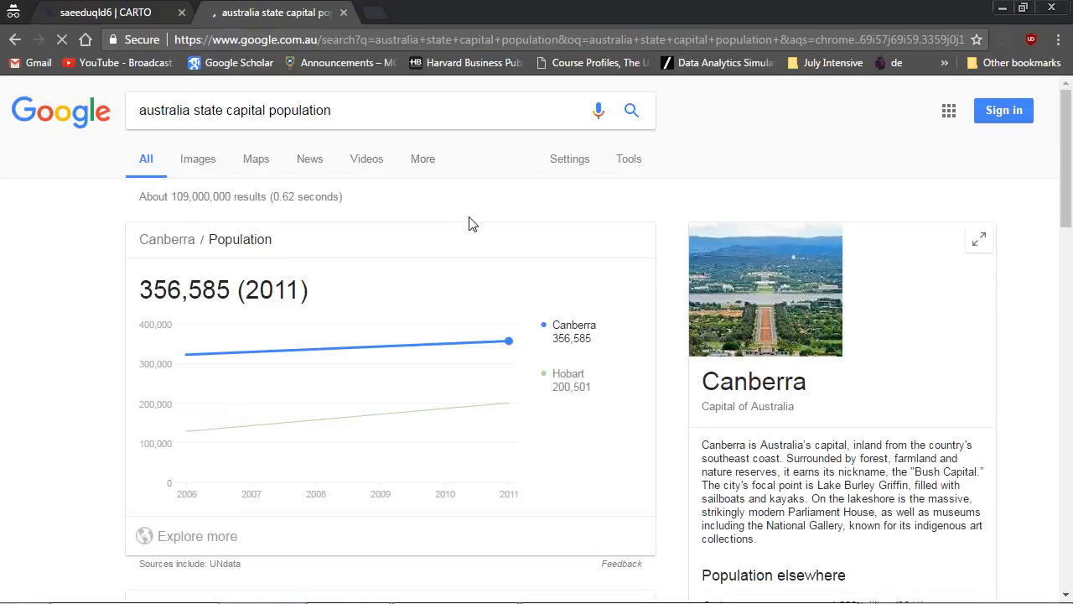
{"action": "scroll", "coordinate": [470, 224], "scroll_direction": "down", "scroll_amount": 6}
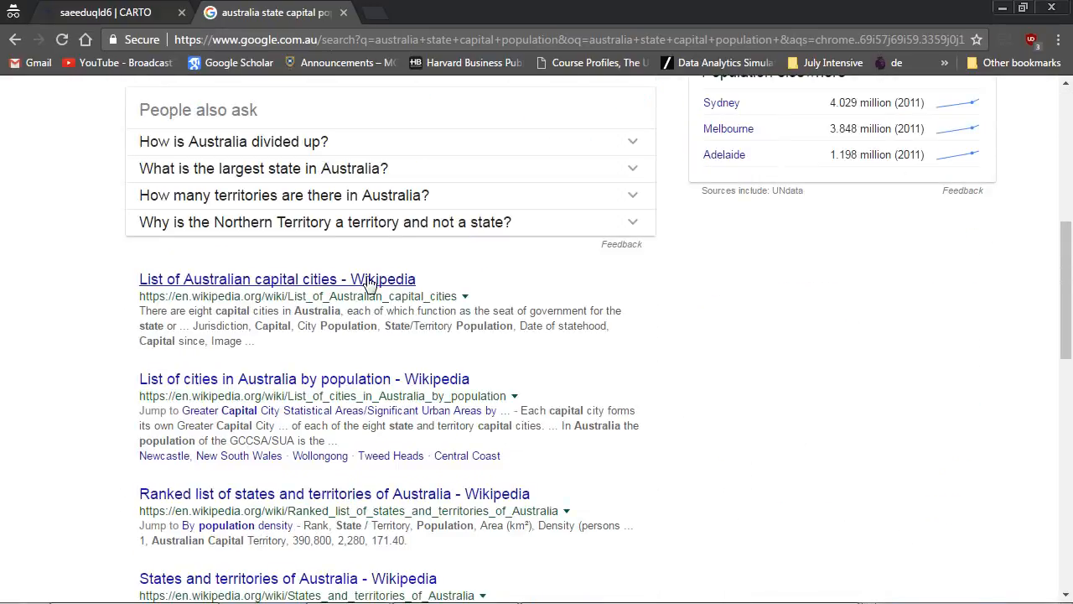
{"action": "left_click", "coordinate": [369, 282]}
- Copy the entire State and Territory Capitals of Australia table, from its title through the Northern Territory row
{"action": "scroll", "coordinate": [394, 289], "scroll_direction": "down", "scroll_amount": 2}
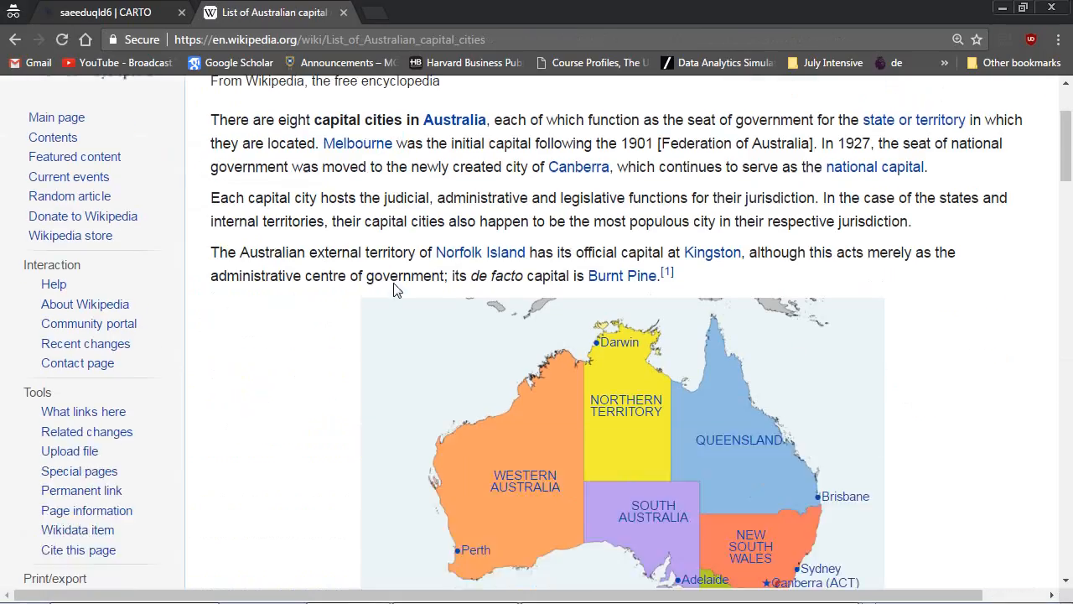
{"action": "scroll", "coordinate": [397, 288], "scroll_direction": "down", "scroll_amount": 4}
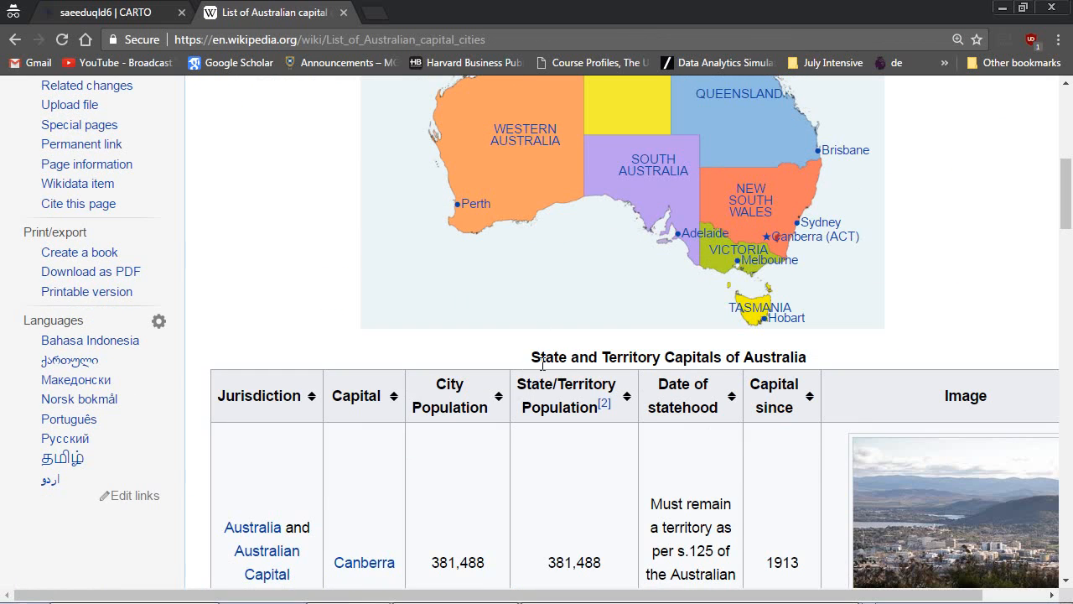
{"action": "left_click_drag", "start_coordinate": [542, 362], "coordinate": [220, 478]}
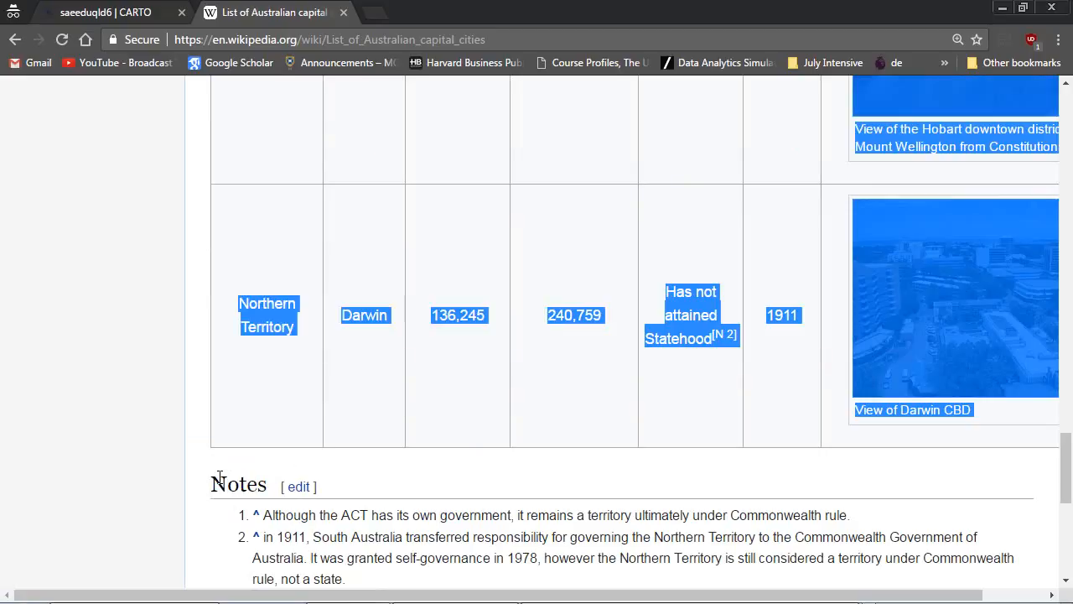
{"action": "right_click", "coordinate": [267, 340]}
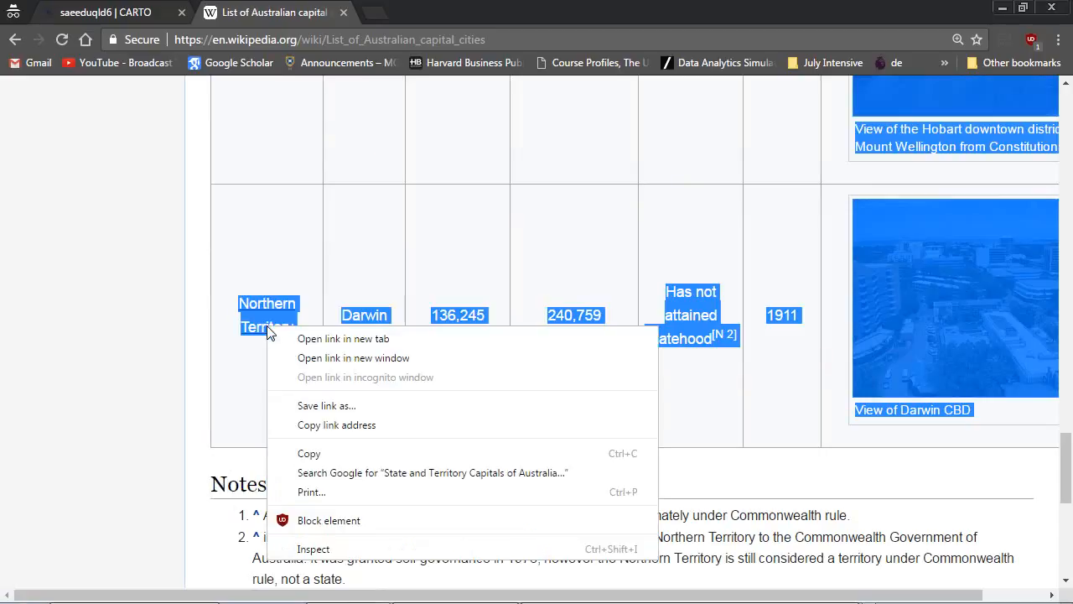
{"action": "left_click", "coordinate": [338, 457]}
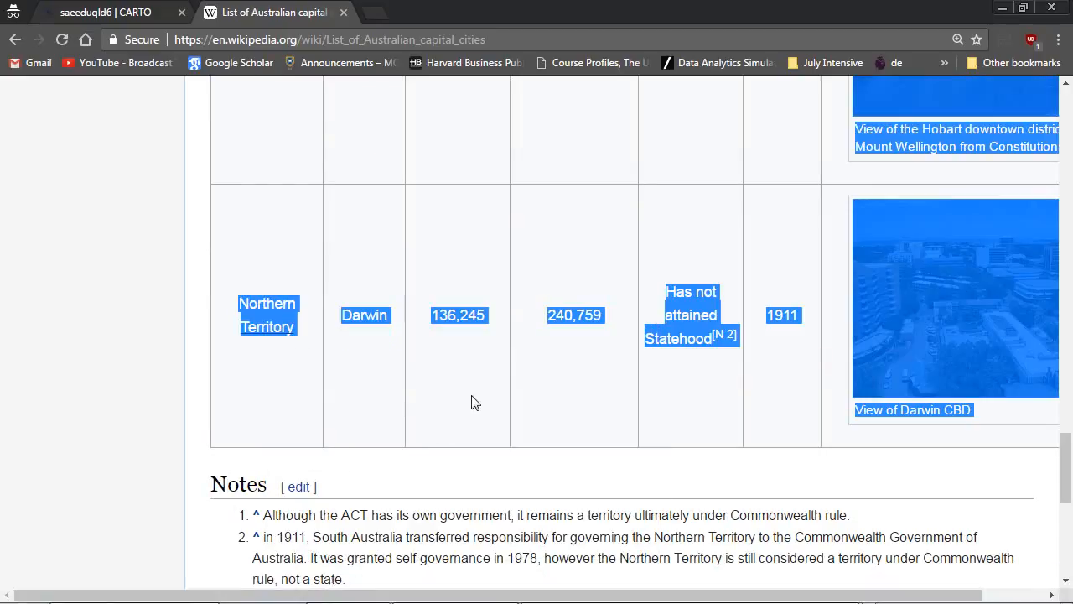
- Open a blank Notepad window and paste the copied table into it as plain text
{"action": "key", "text": "super+r"}
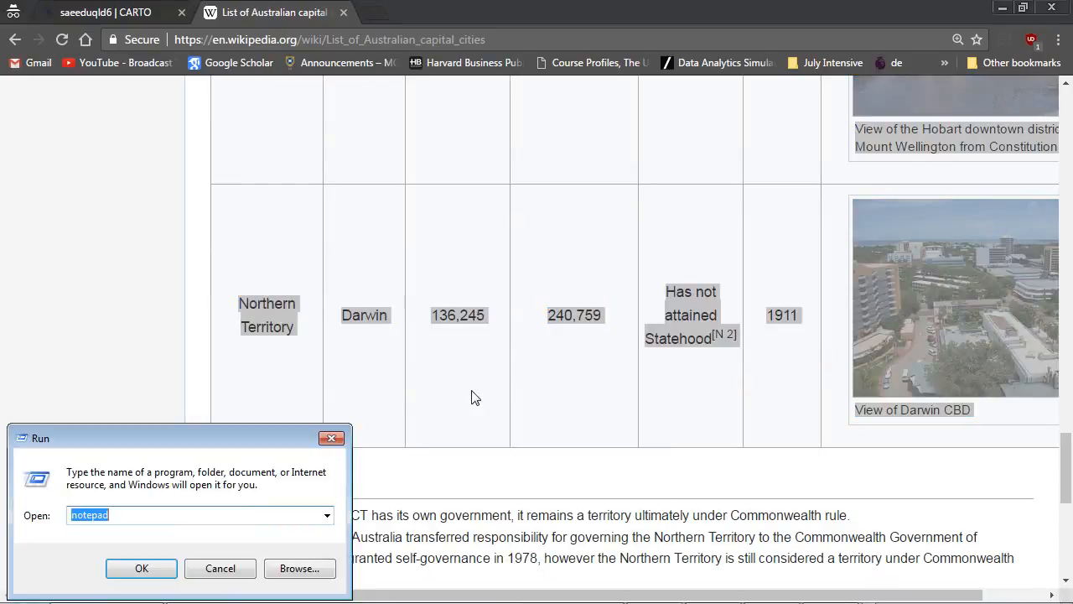
{"action": "left_click", "coordinate": [142, 569]}
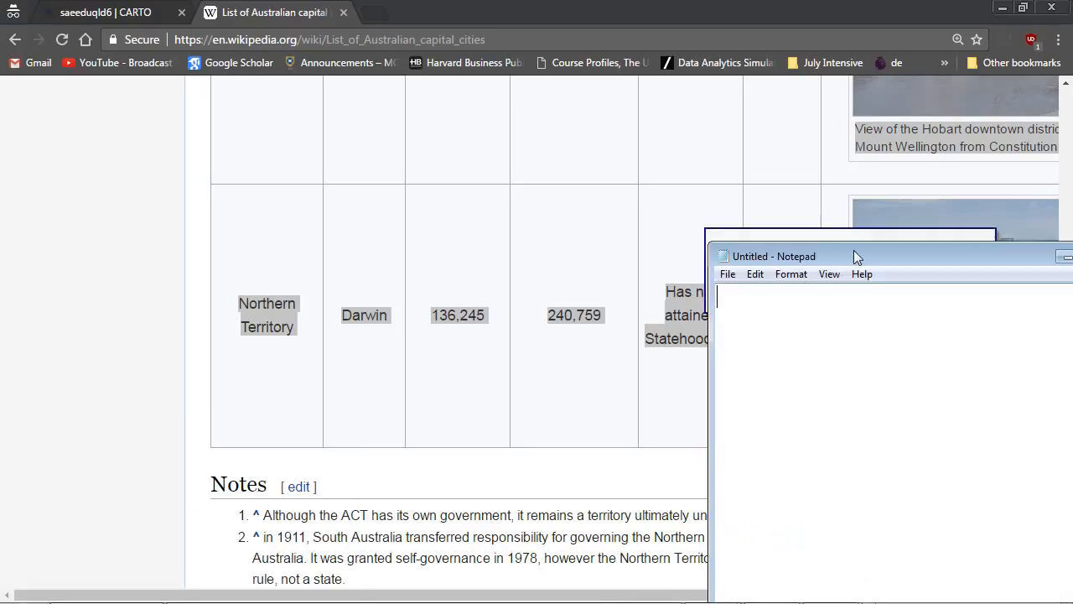
{"action": "left_click_drag", "start_coordinate": [853, 249], "coordinate": [241, 146]}
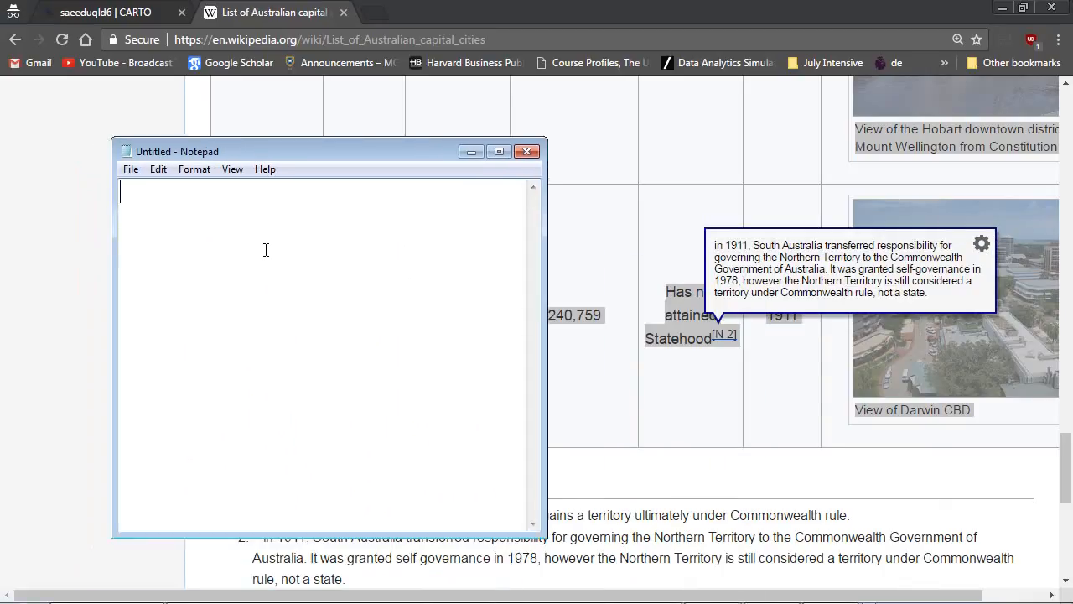
{"action": "key", "text": "ctrl+v"}
{"action": "scroll", "coordinate": [326, 301], "scroll_direction": "up", "scroll_amount": 5}
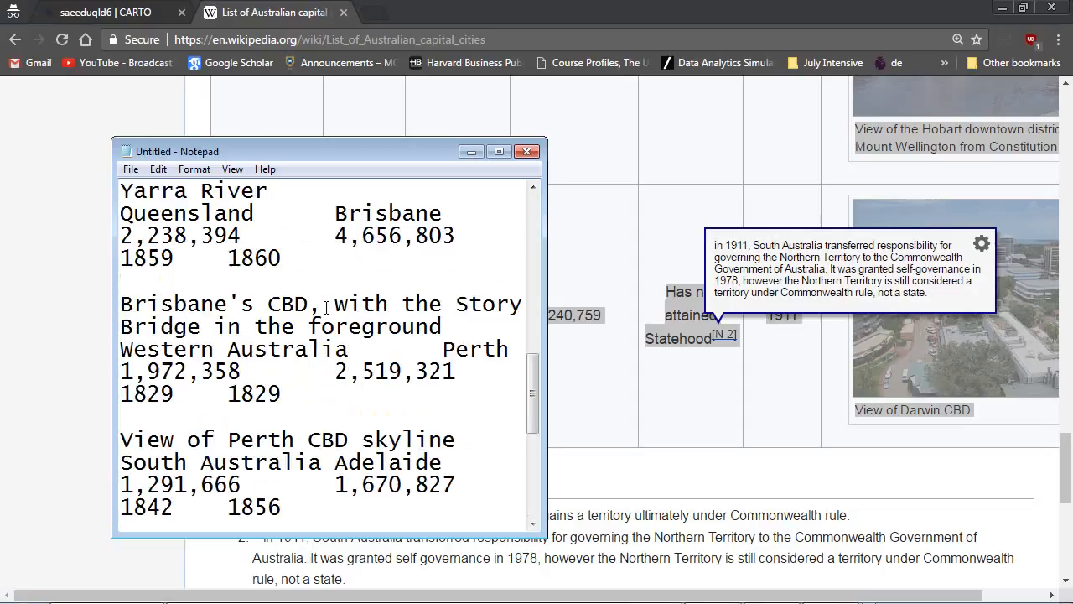
- Maximize the Notepad window and copy all of the plain text in it
{"action": "key", "text": "ctrl+a"}
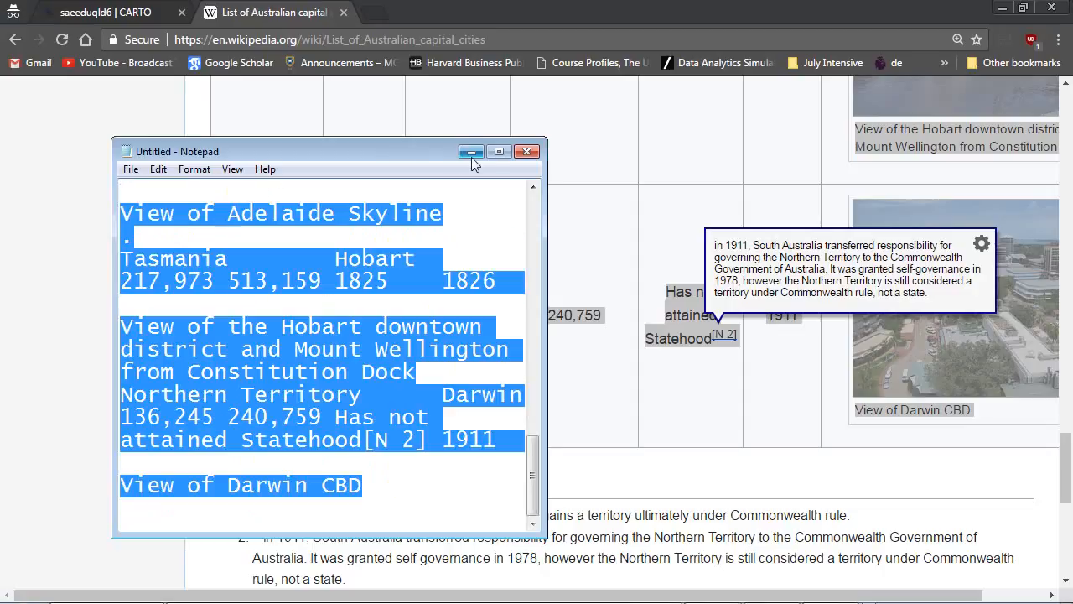
{"action": "left_click", "coordinate": [497, 153]}
{"action": "left_click", "coordinate": [366, 198]}
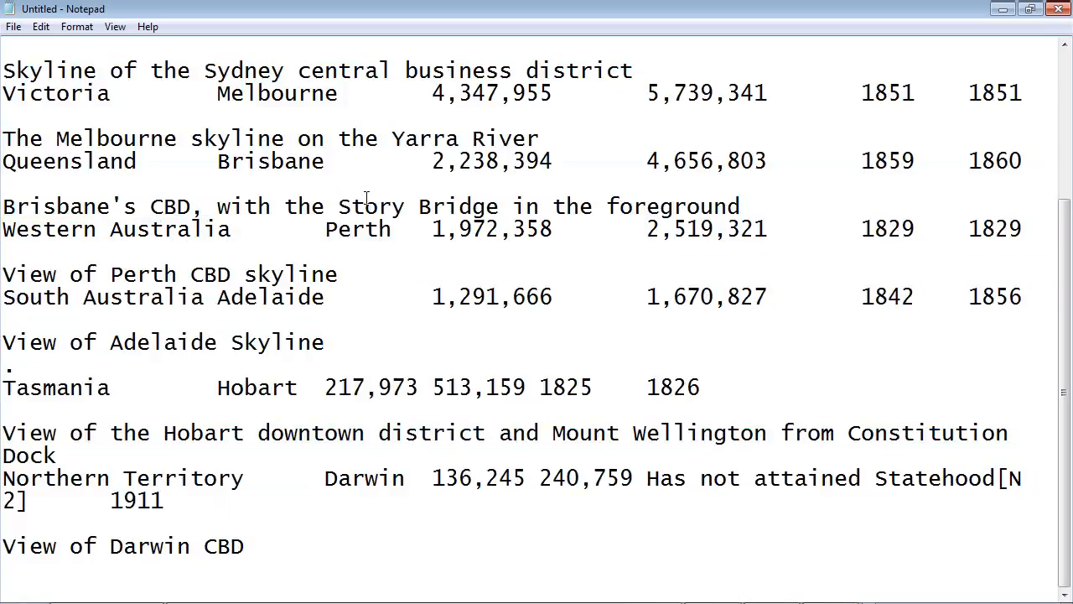
{"action": "right_click", "coordinate": [367, 211]}
{"action": "left_click", "coordinate": [390, 319]}
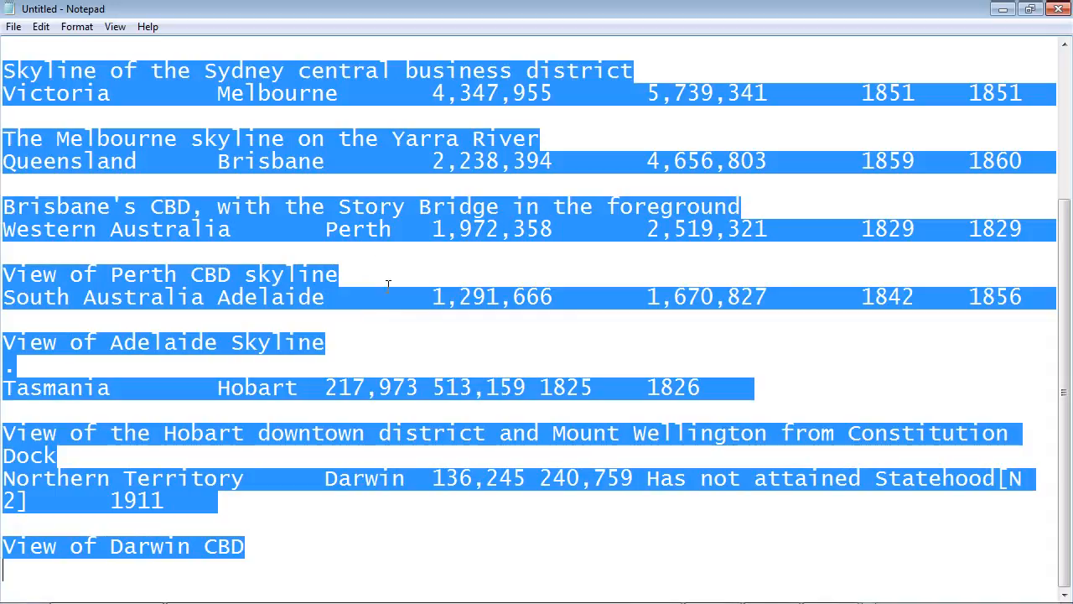
{"action": "right_click", "coordinate": [370, 231]}
{"action": "left_click", "coordinate": [424, 282]}
- Launch Excel and create a blank workbook
{"action": "key", "text": "super"}
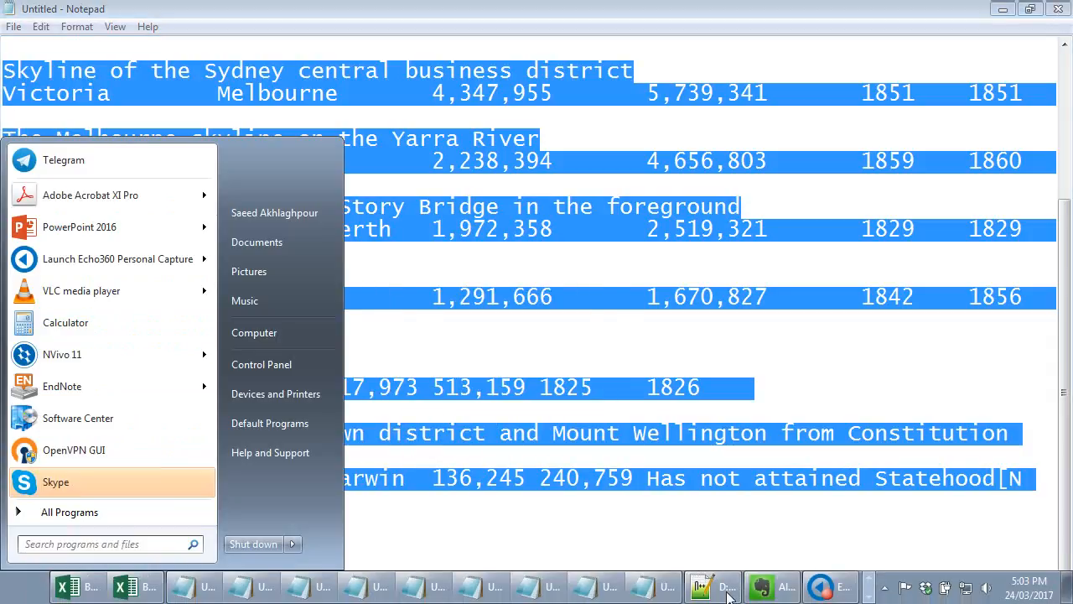
{"action": "key", "text": "super+r"}
{"action": "type", "text": "ex"}
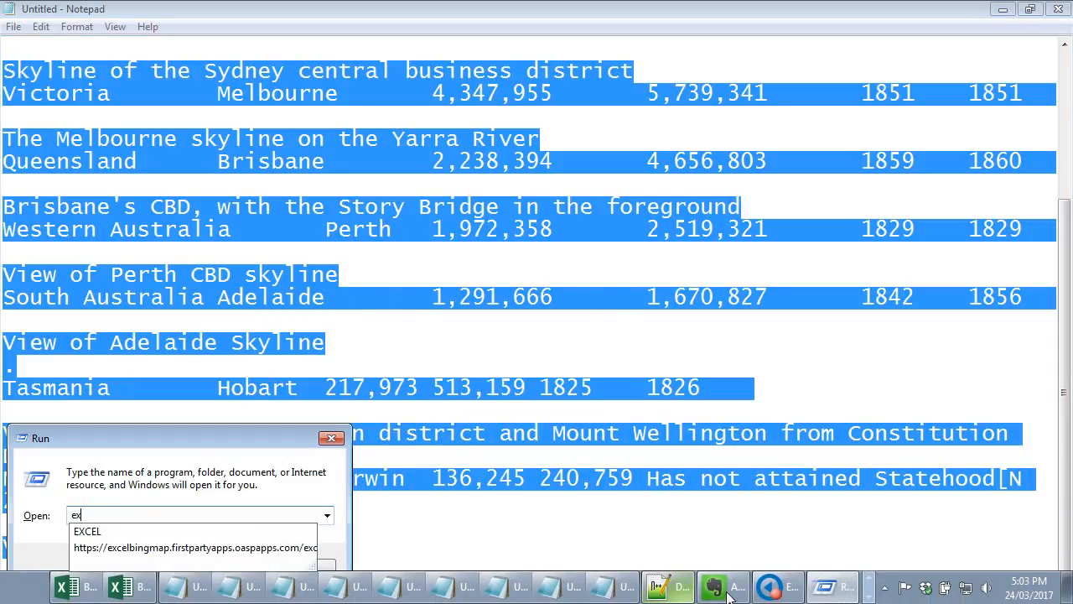
{"action": "type", "text": "cel"}
{"action": "key", "text": "Return"}
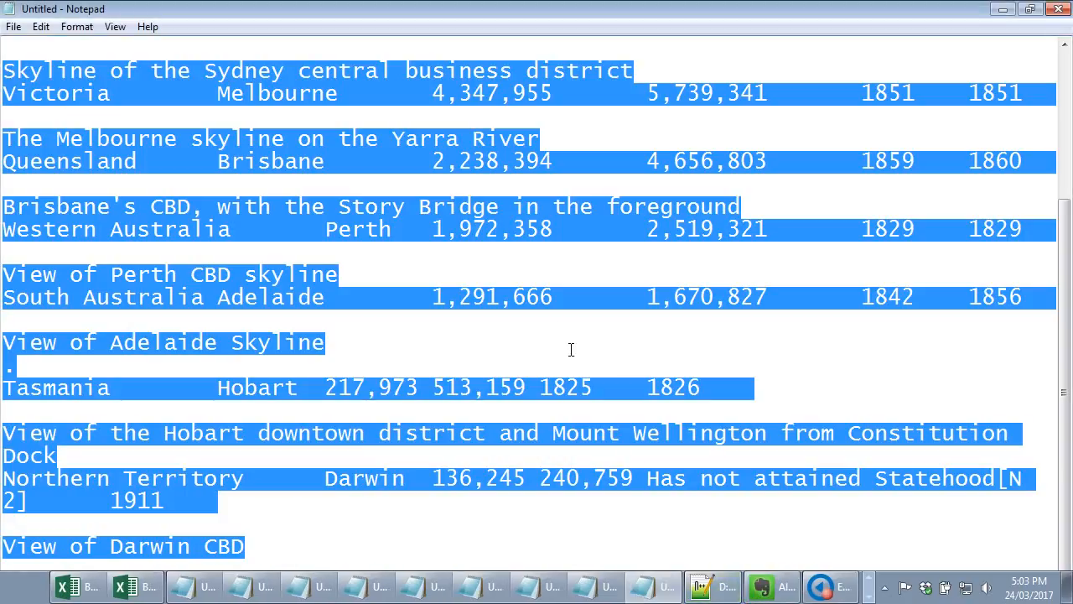
{"action": "key", "text": "alt+Tab"}
{"action": "key", "text": "alt+Tab"}
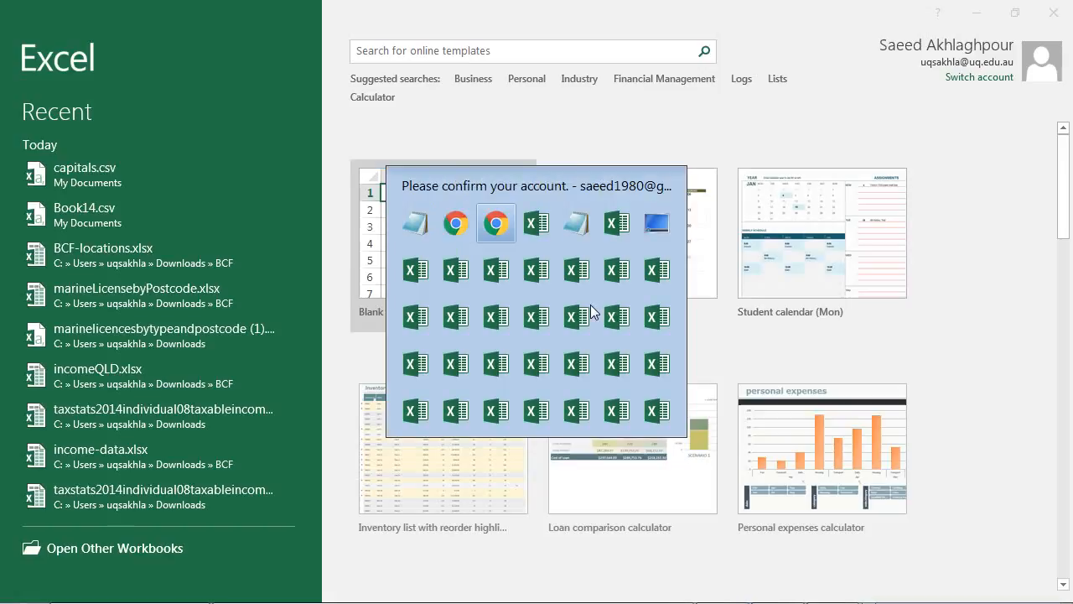
{"action": "key", "text": "alt+shift+Tab"}
{"action": "key", "text": "alt+Tab"}
{"action": "double_click", "coordinate": [459, 265]}
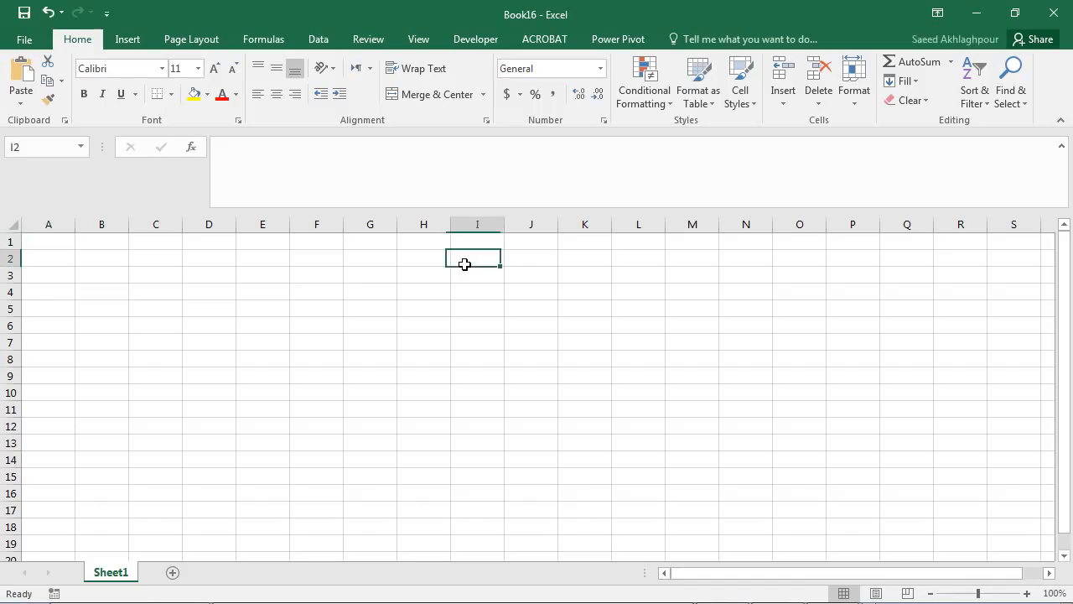
- Paste the copied plain-text table into the worksheet starting at cell A1
{"action": "left_click", "coordinate": [43, 245]}
{"action": "key", "text": "ctrl+v"}
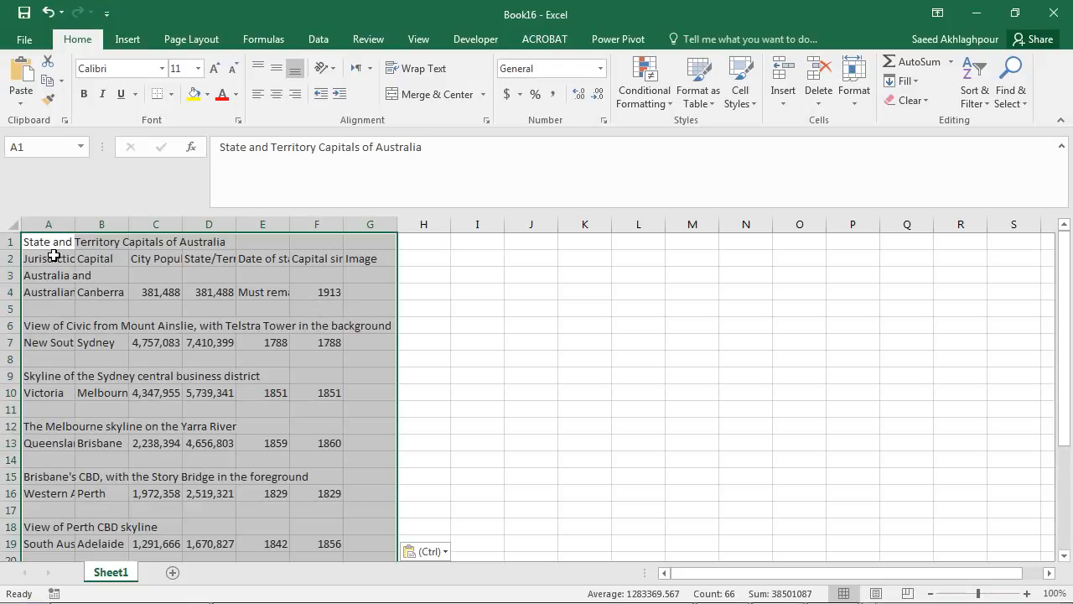
{"action": "left_click", "coordinate": [165, 257]}
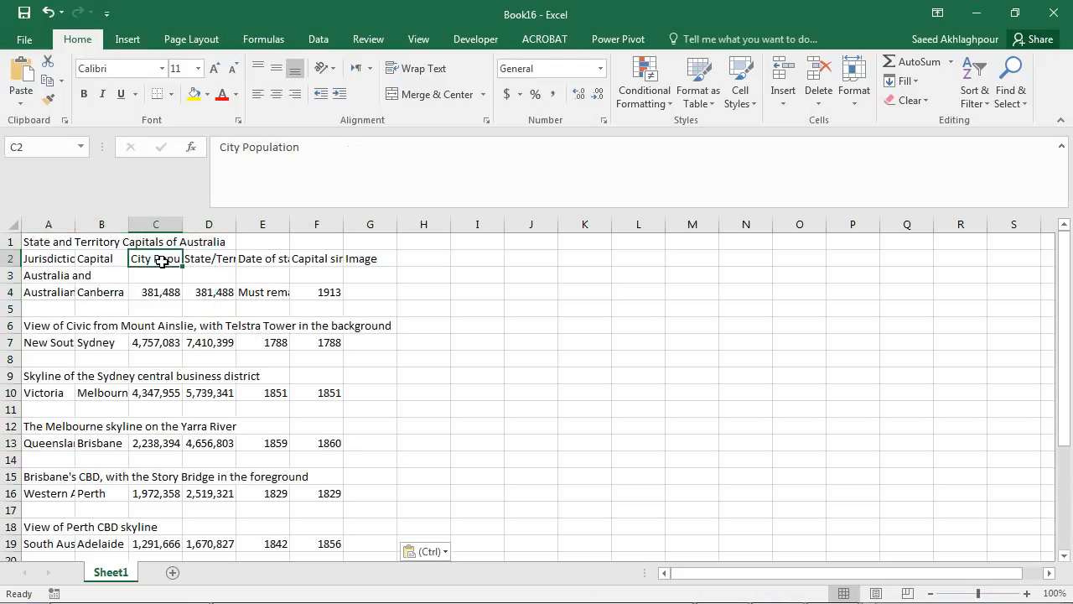
- Delete row 1, which holds the "State and Territory Capitals of Australia" title
{"action": "left_click", "coordinate": [14, 243]}
{"action": "right_click", "coordinate": [15, 244]}
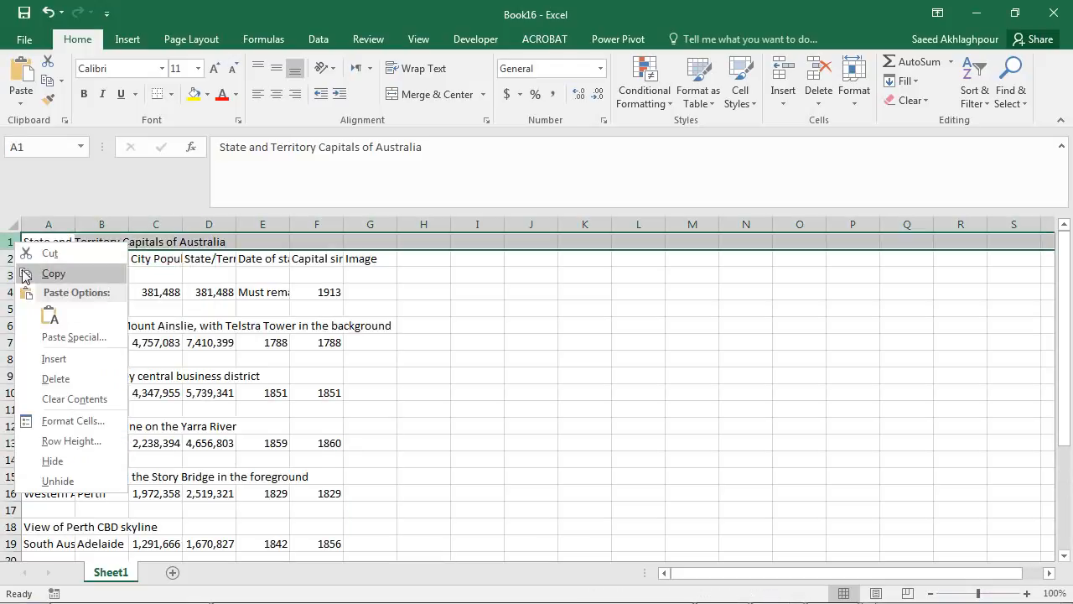
{"action": "left_click", "coordinate": [55, 379]}
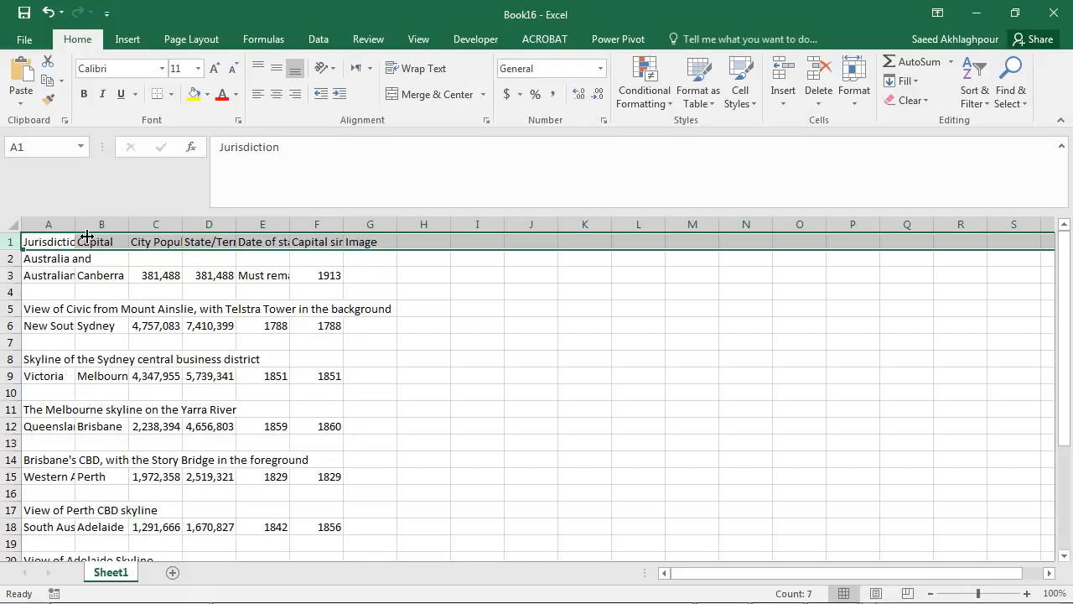
- Autofit all worksheet columns, and then resize them together to one equal, wide width
{"action": "left_click", "coordinate": [18, 226]}
{"action": "double_click", "coordinate": [75, 224]}
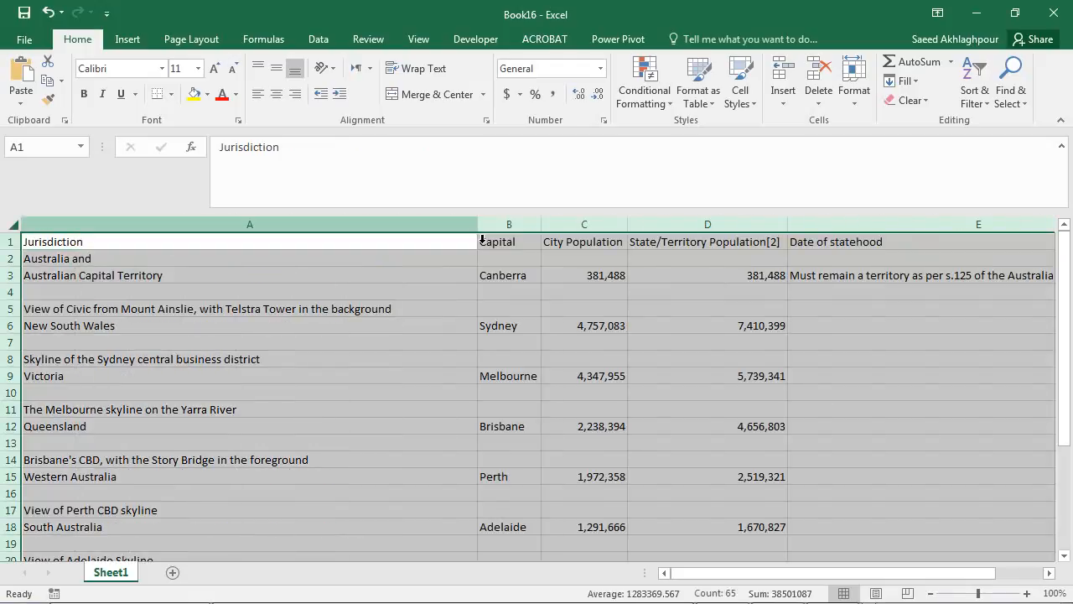
{"action": "left_click_drag", "start_coordinate": [481, 238], "coordinate": [335, 243]}
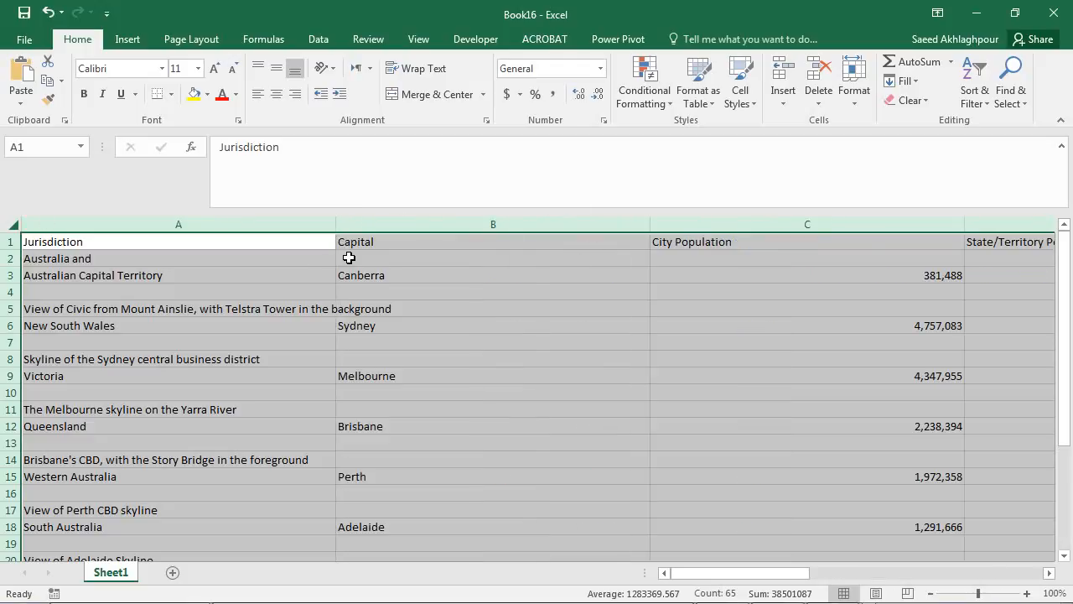
{"action": "left_click", "coordinate": [351, 248]}
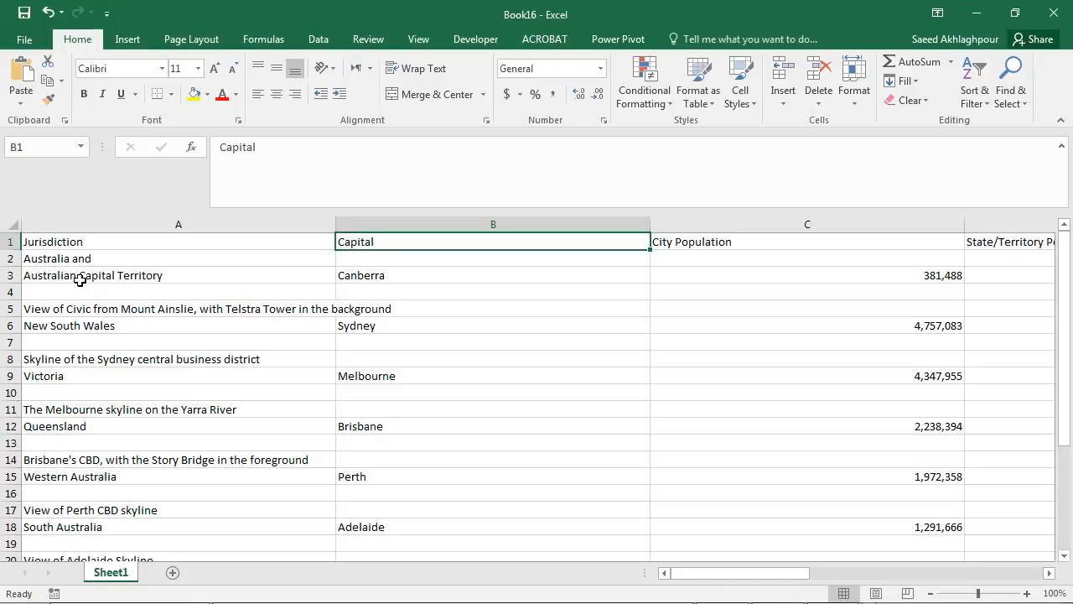
- Delete the row containing only "Australia and", and narrow all columns to one equal width that fits the Jurisdiction names
{"action": "left_click", "coordinate": [25, 268]}
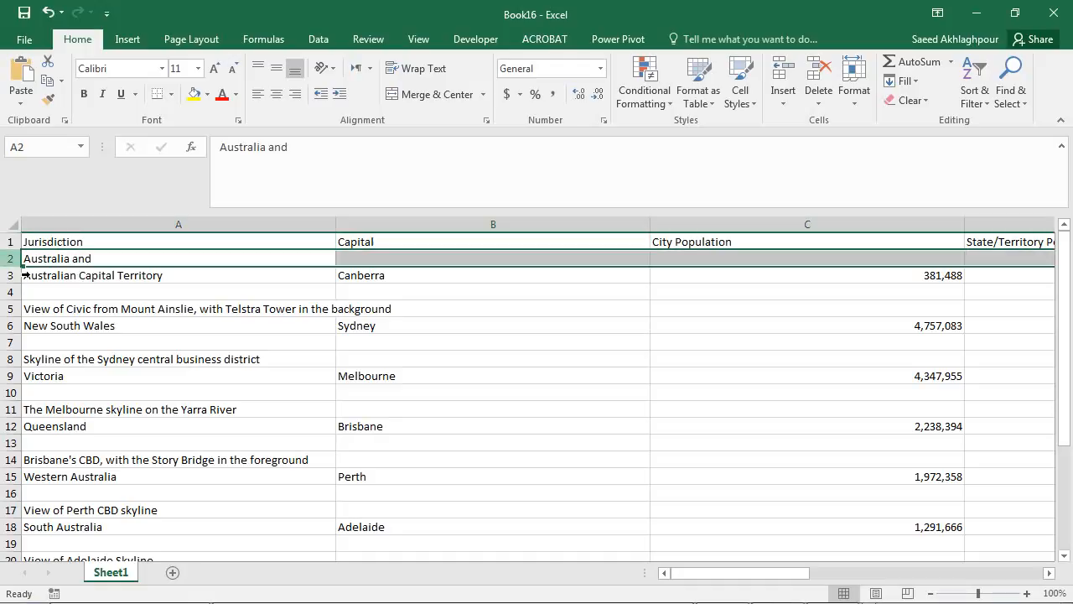
{"action": "right_click", "coordinate": [25, 273]}
{"action": "left_click", "coordinate": [59, 396]}
{"action": "left_click", "coordinate": [13, 225]}
{"action": "left_click_drag", "start_coordinate": [344, 224], "coordinate": [177, 225]}
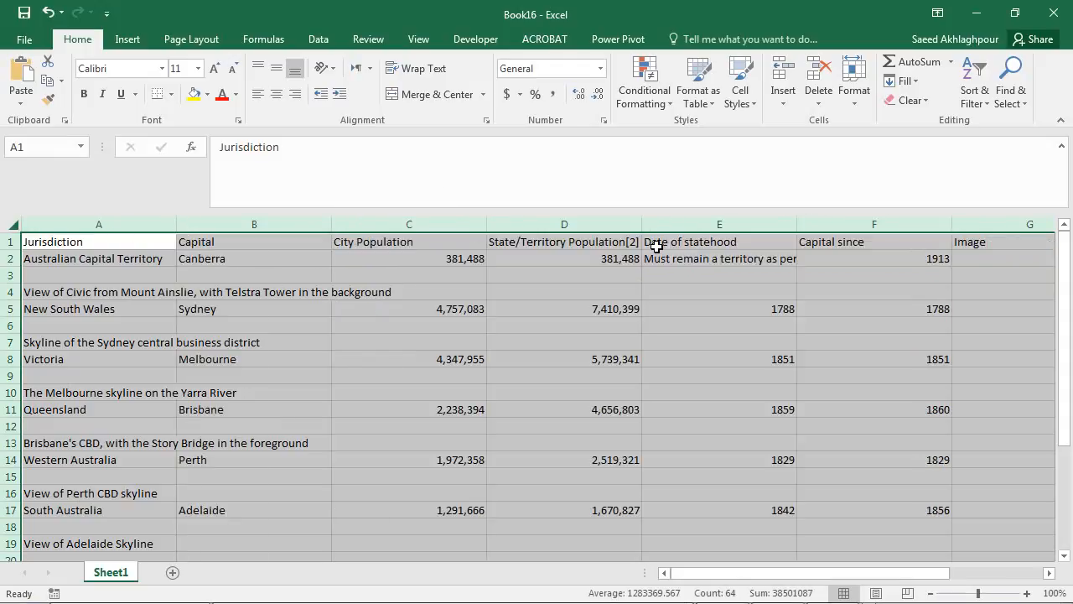
- Delete the State/Territory Population, Date of statehood, Capital since and Image columns (D to G)
{"action": "left_click", "coordinate": [577, 241]}
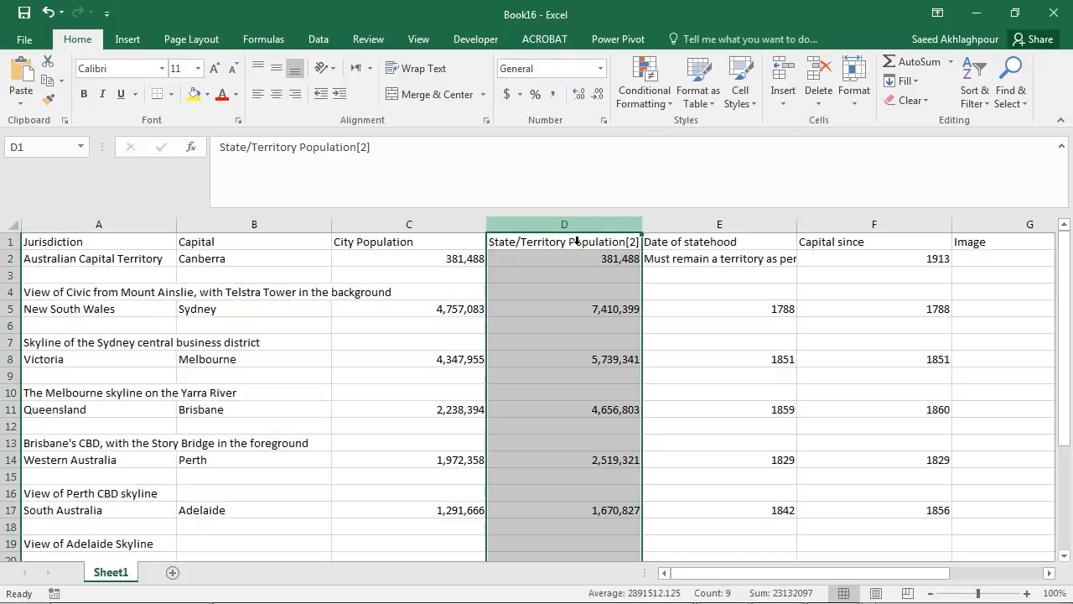
{"action": "left_click", "coordinate": [988, 232], "text": "ctrl"}
{"action": "left_click", "coordinate": [781, 232], "text": "ctrl"}
{"action": "left_click", "coordinate": [831, 232], "text": "ctrl"}
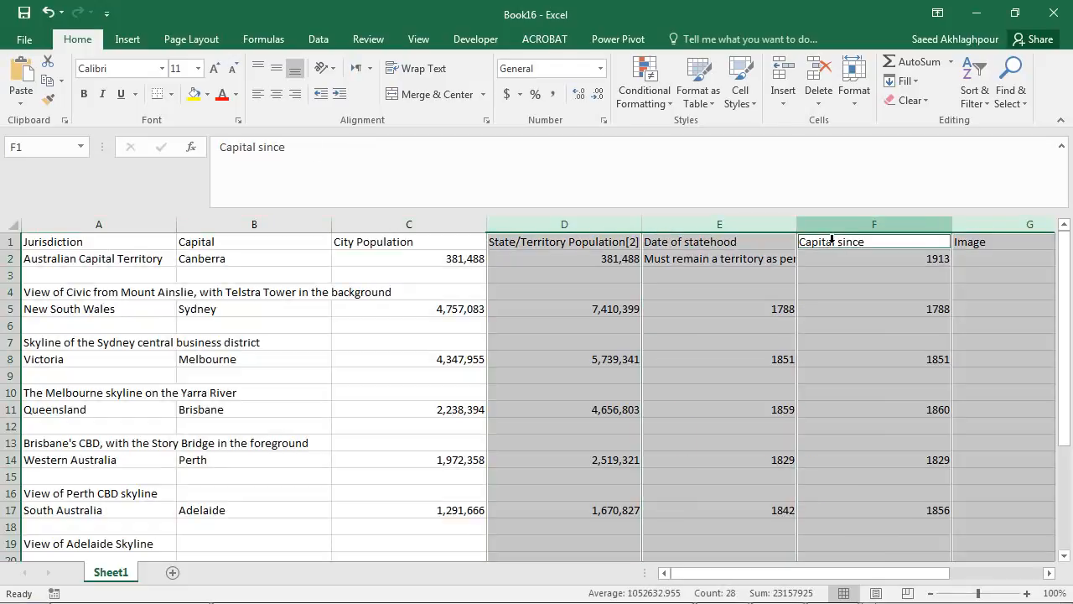
{"action": "right_click", "coordinate": [826, 230]}
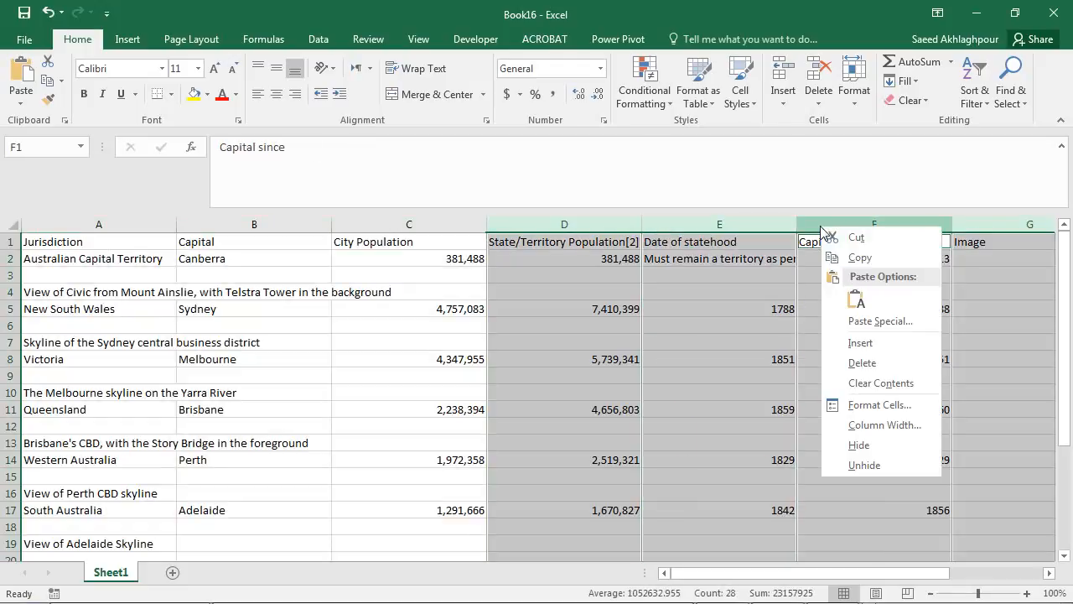
{"action": "left_click", "coordinate": [889, 363]}
{"action": "left_click", "coordinate": [380, 318]}
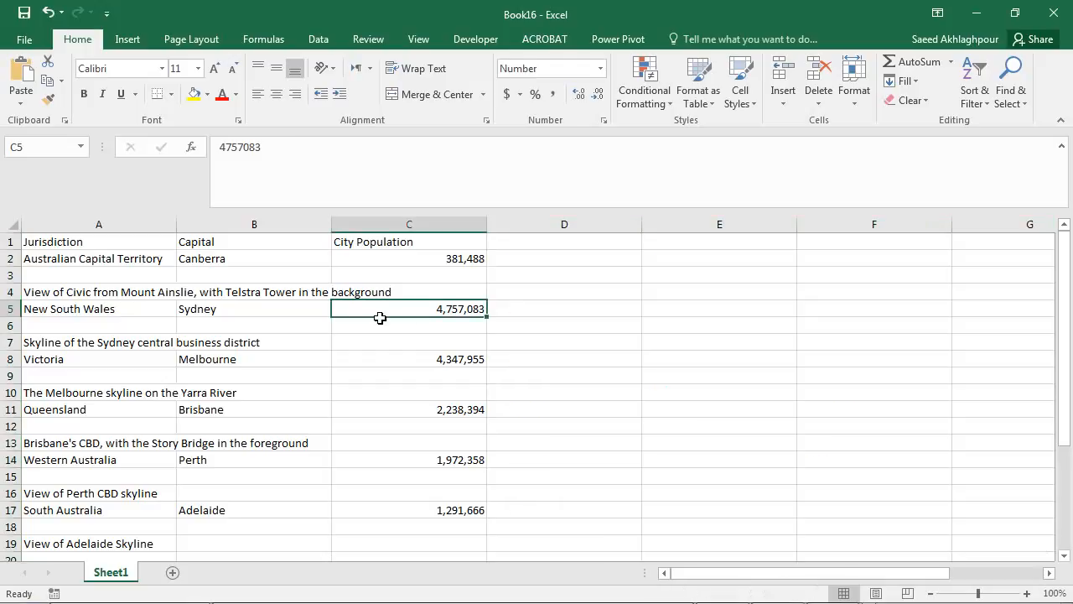
- Delete the blank row and the "View of Civic from Mount Ainslie" caption row below Australian Capital Territory
{"action": "left_click", "coordinate": [12, 276]}
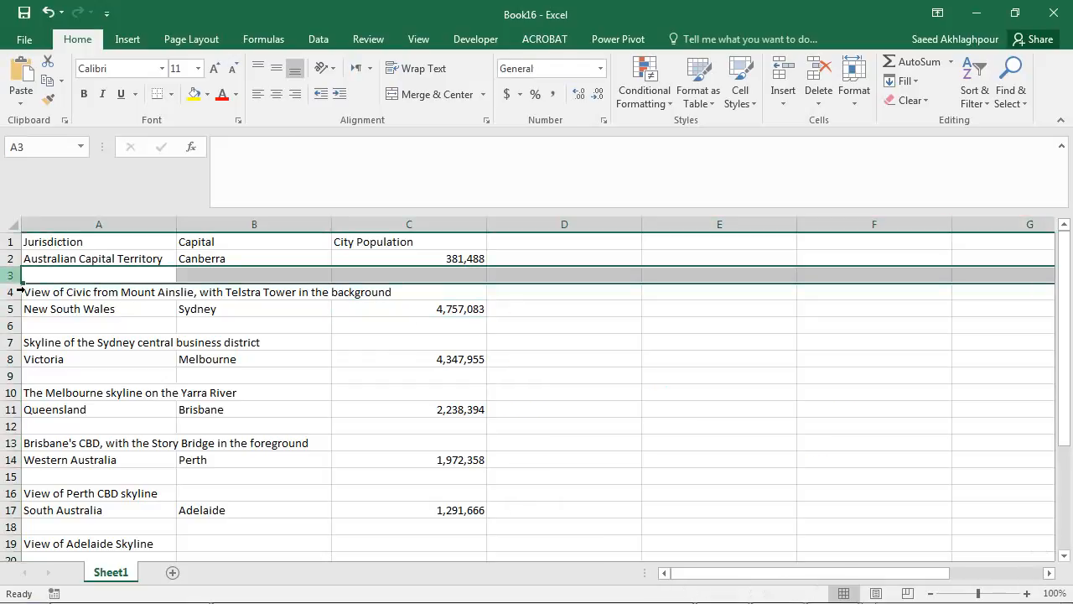
{"action": "right_click", "coordinate": [19, 278]}
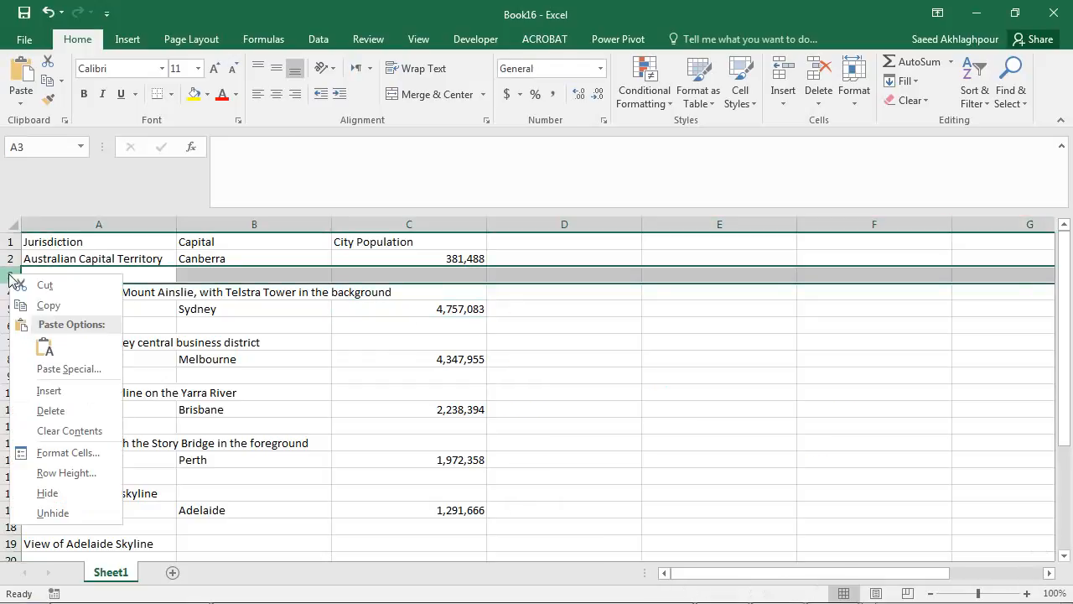
{"action": "left_click", "coordinate": [53, 410]}
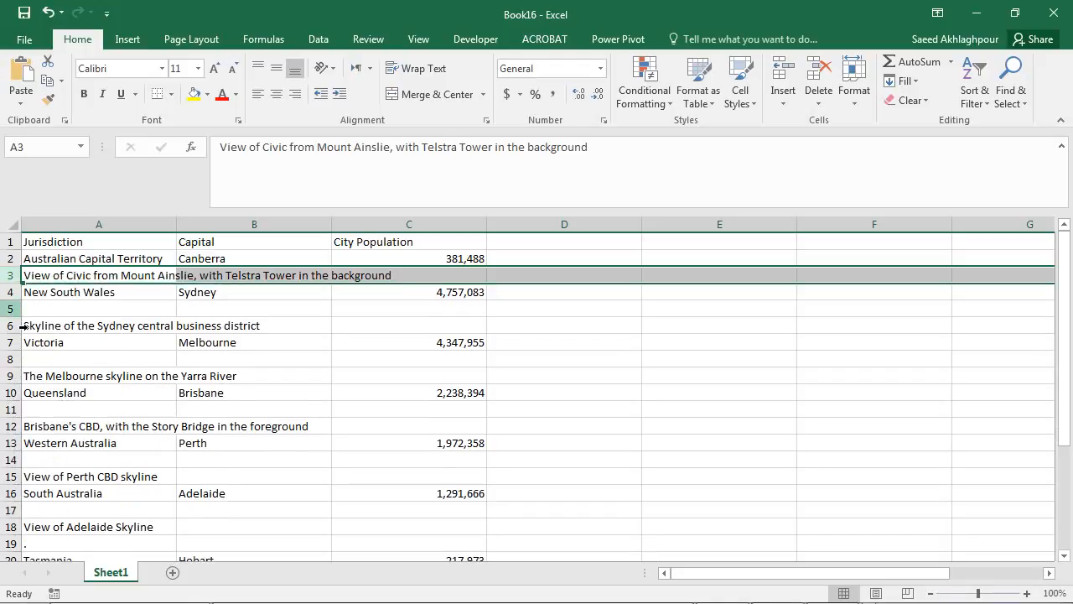
{"action": "right_click", "coordinate": [11, 279]}
{"action": "left_click", "coordinate": [50, 421]}
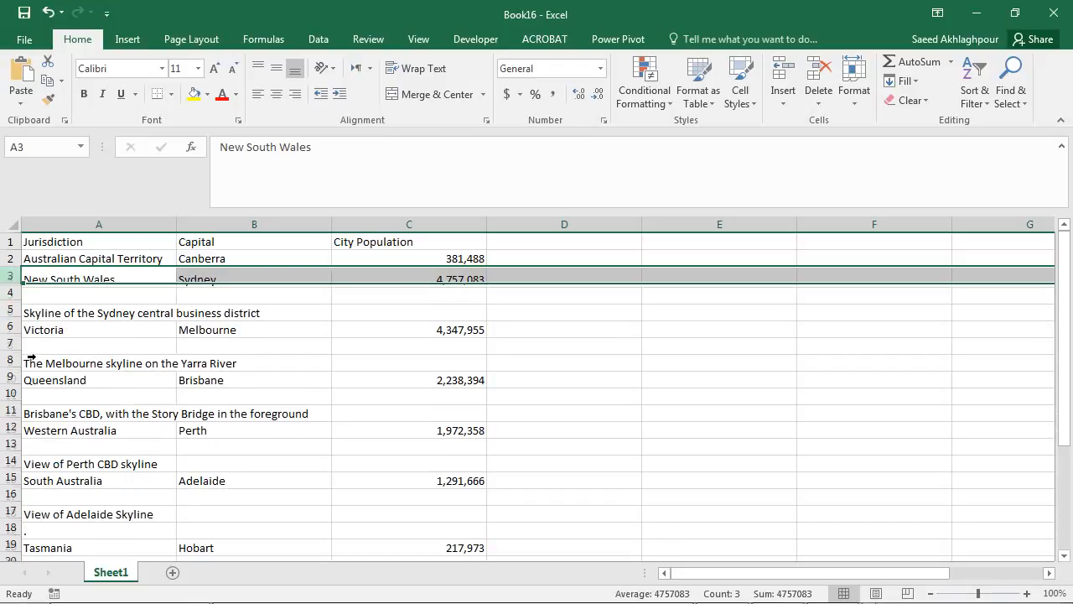
- Delete the blank row and the "Skyline of the Sydney central business district" caption row below New South Wales
{"action": "right_click", "coordinate": [15, 291]}
{"action": "left_click", "coordinate": [55, 424]}
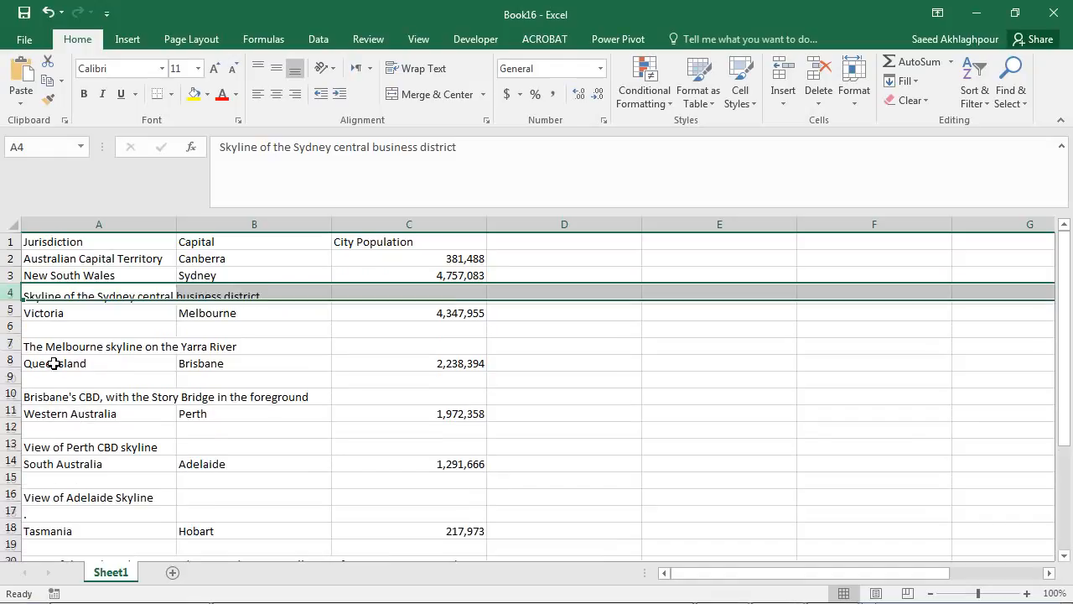
{"action": "right_click", "coordinate": [17, 292]}
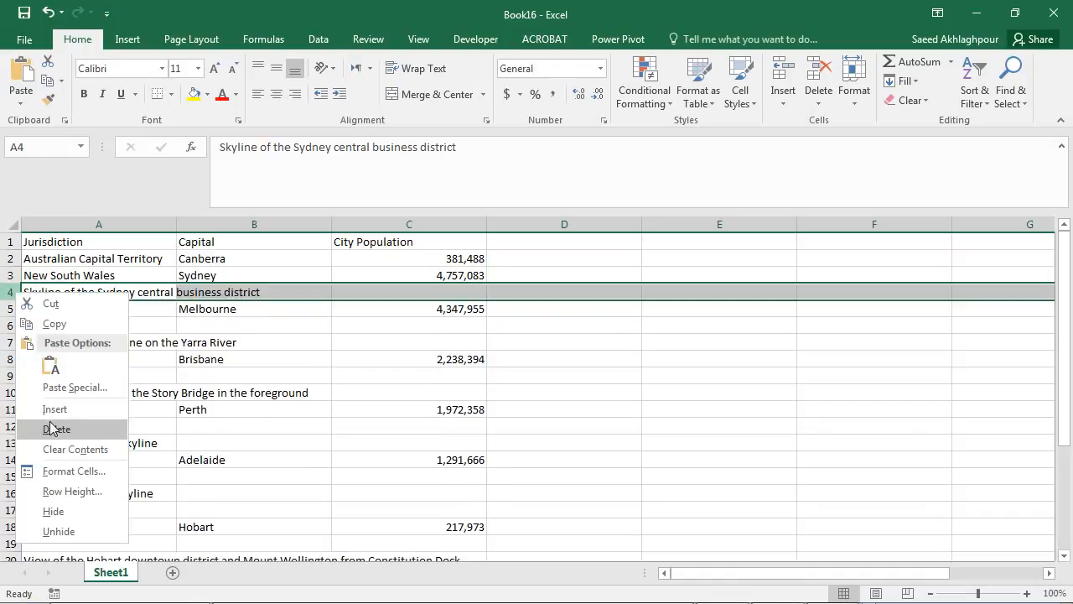
{"action": "left_click", "coordinate": [52, 429]}
- Delete the blank row and the "The Melbourne skyline on the Yarra River" caption row below Victoria
{"action": "left_click", "coordinate": [11, 309]}
{"action": "right_click", "coordinate": [14, 308]}
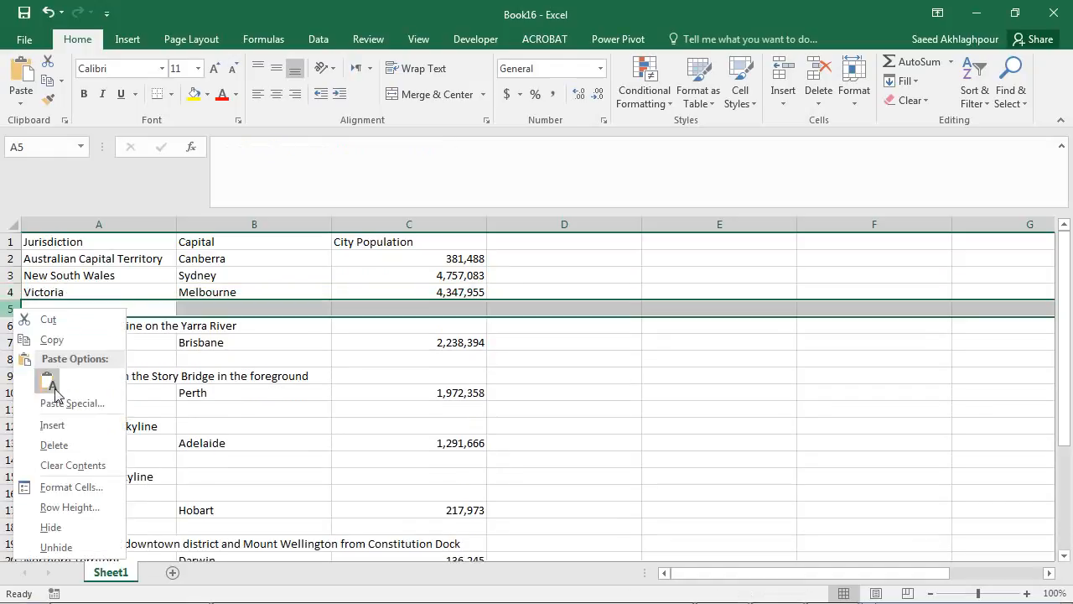
{"action": "left_click", "coordinate": [54, 445]}
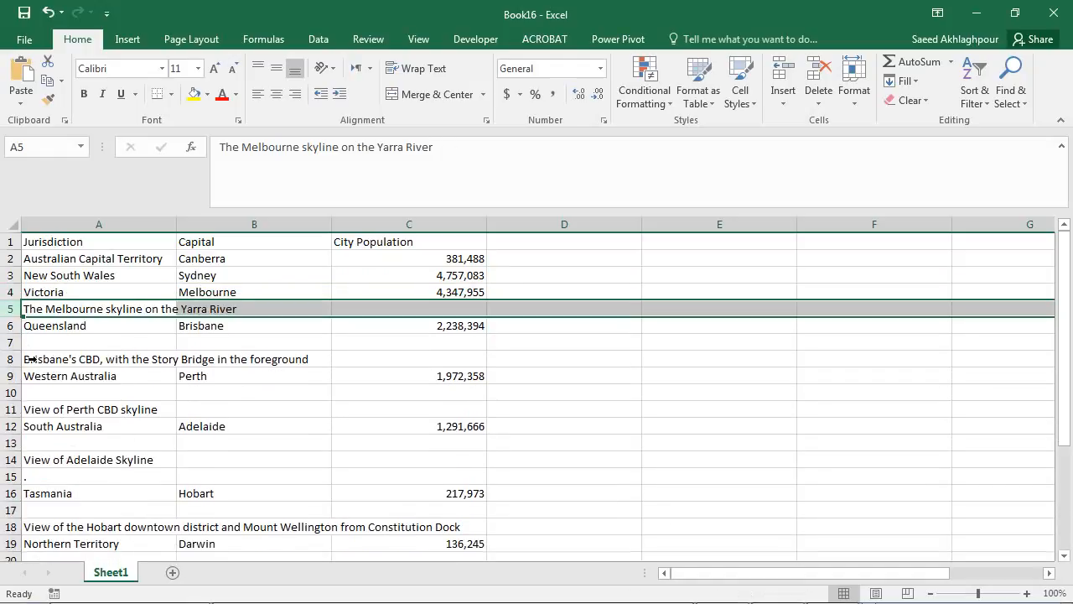
{"action": "right_click", "coordinate": [13, 312]}
{"action": "left_click", "coordinate": [52, 441]}
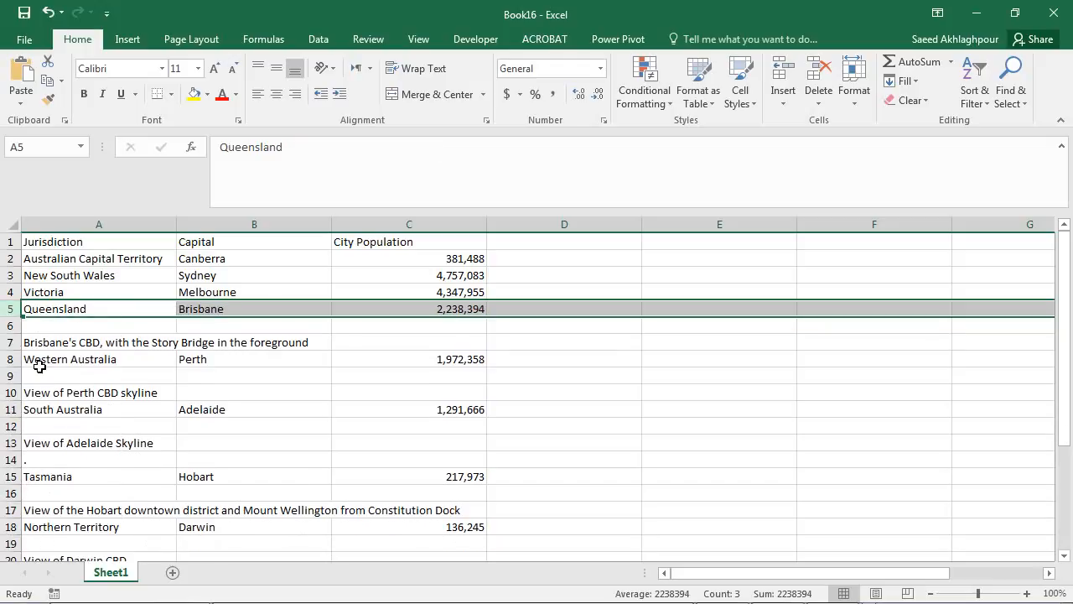
- Delete the blank row and the "Brisbane's CBD, with the Story Bridge in the foreground" caption row below Queensland
{"action": "left_click", "coordinate": [14, 326]}
{"action": "right_click", "coordinate": [13, 327]}
{"action": "left_click", "coordinate": [72, 463]}
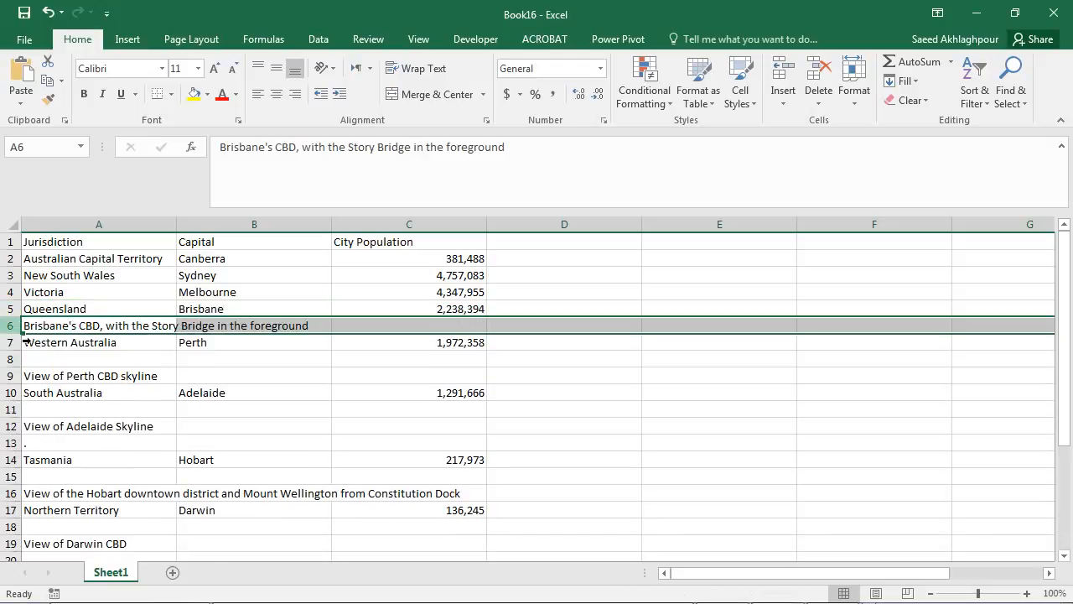
{"action": "right_click", "coordinate": [20, 332]}
{"action": "left_click", "coordinate": [74, 462]}
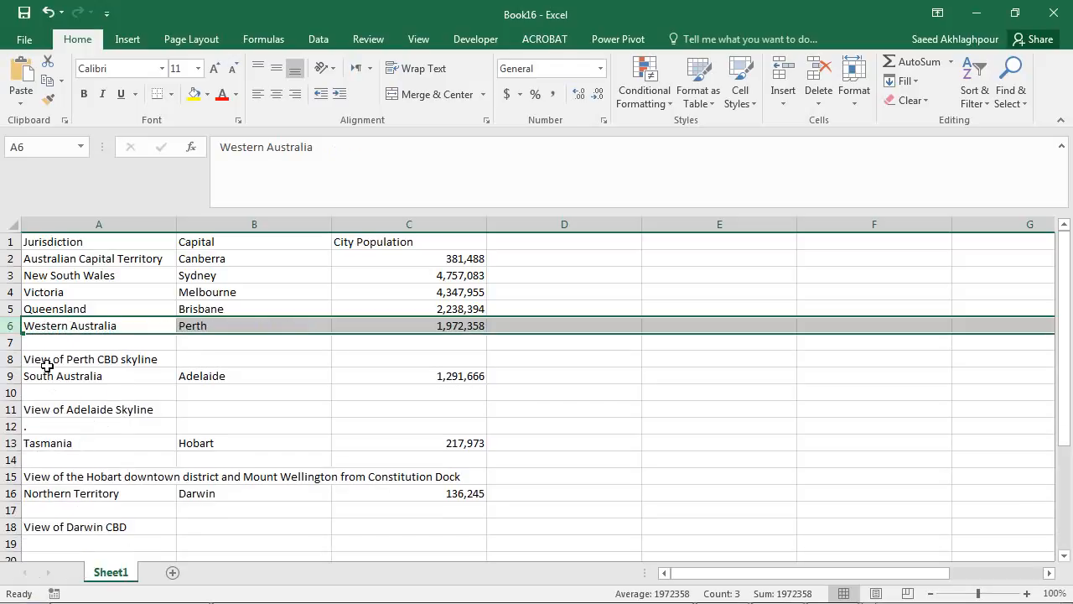
- Delete the "View of Perth CBD skyline" caption row and the blank row between Western Australia and South Australia
{"action": "right_click", "coordinate": [17, 345]}
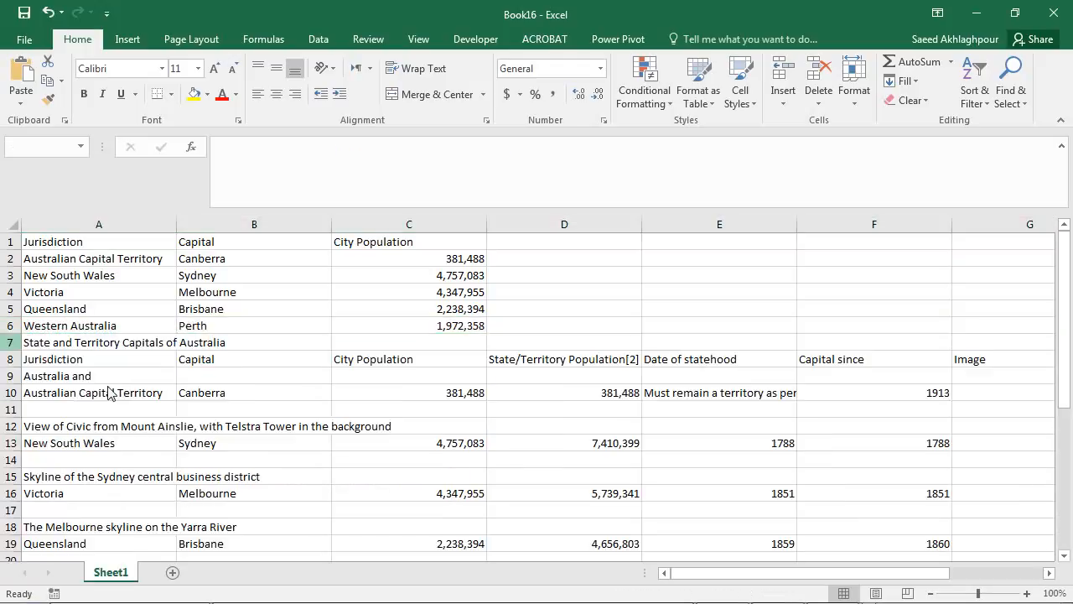
{"action": "left_click_drag", "start_coordinate": [84, 343], "coordinate": [82, 361]}
{"action": "right_click", "coordinate": [16, 359]}
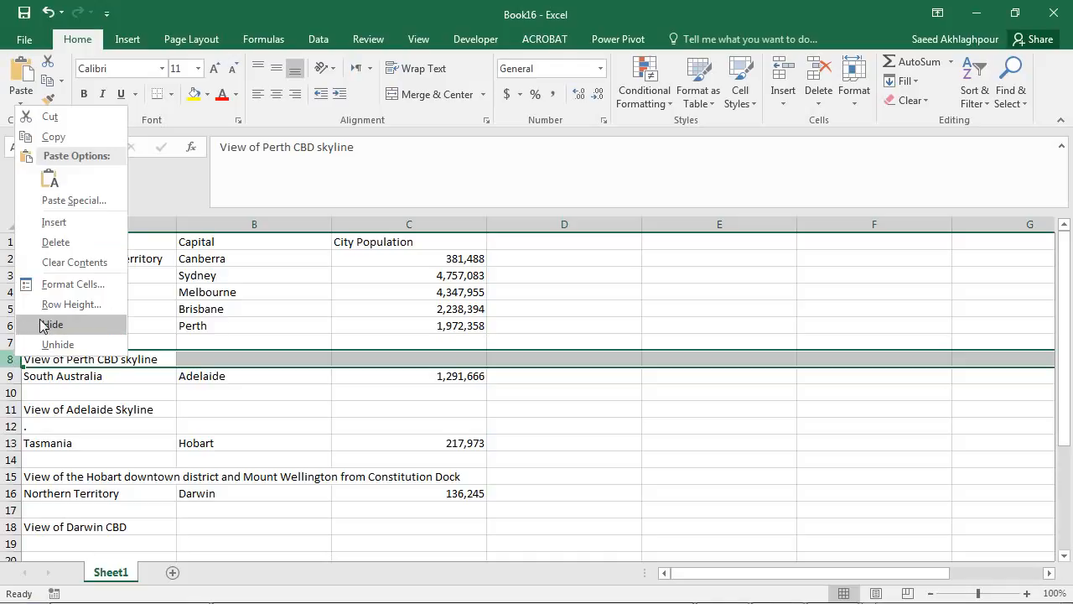
{"action": "left_click", "coordinate": [94, 244]}
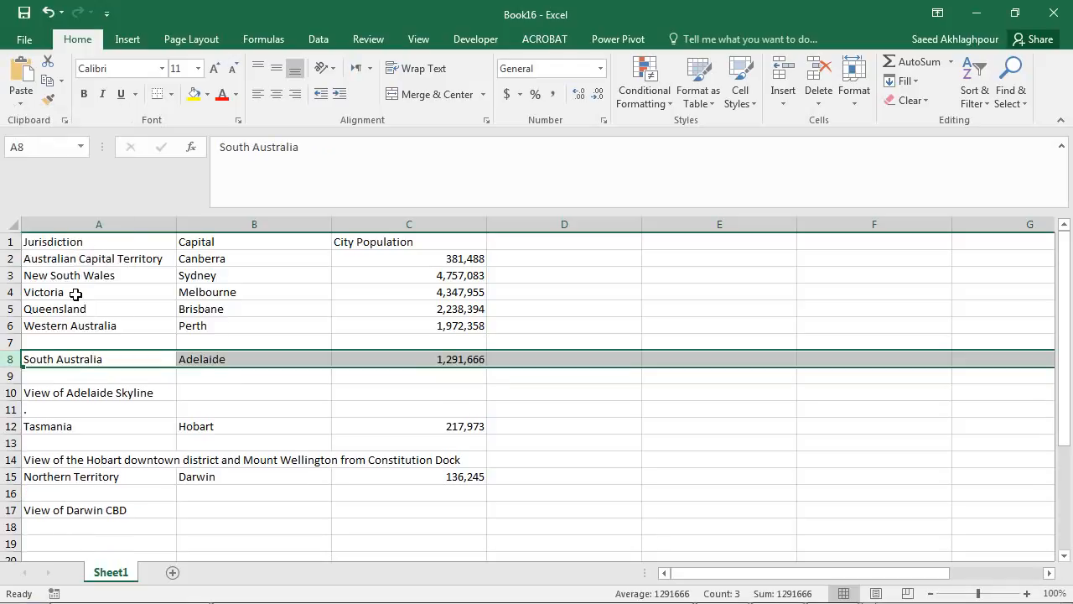
{"action": "right_click", "coordinate": [10, 341]}
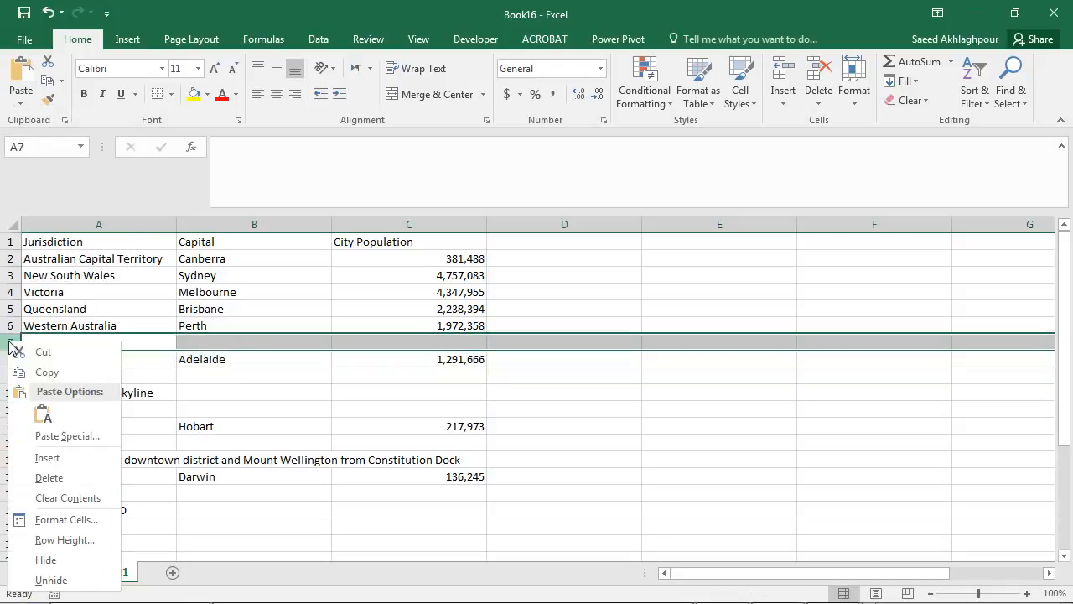
{"action": "left_click", "coordinate": [51, 476]}
- Delete the three entire rows 8 to 10 between South Australia and Tasmania, including the "View of Adelaide Skyline" caption
{"action": "left_click_drag", "start_coordinate": [37, 359], "coordinate": [169, 400]}
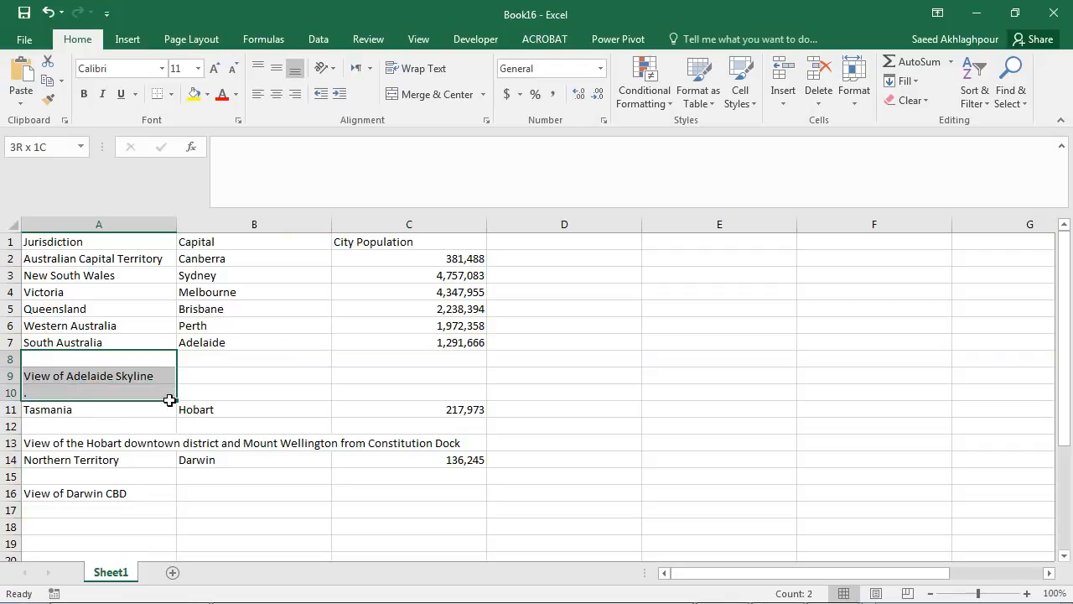
{"action": "right_click", "coordinate": [169, 400]}
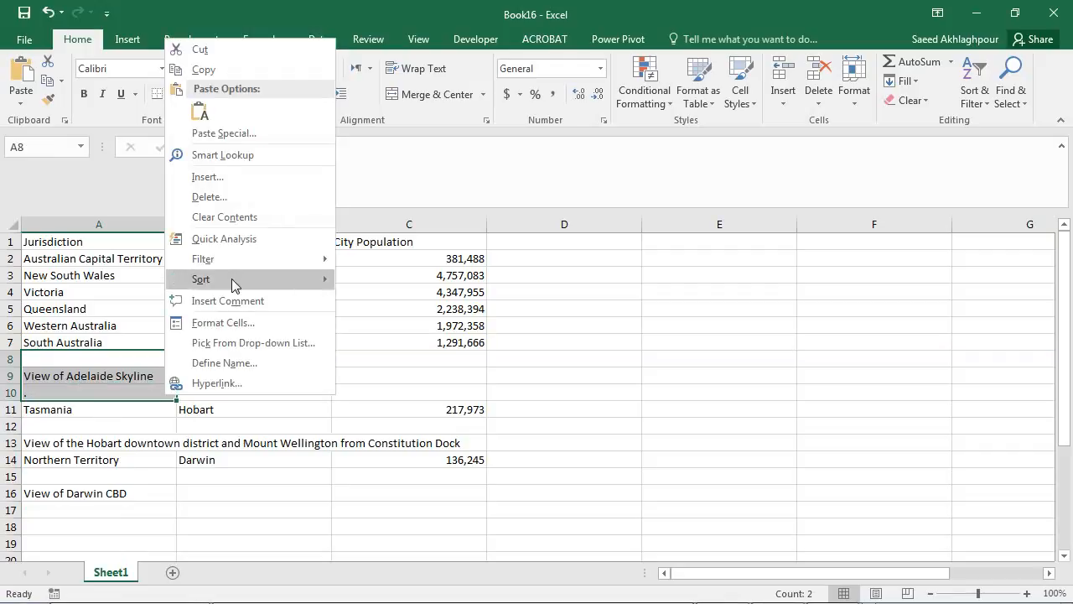
{"action": "left_click", "coordinate": [248, 206]}
{"action": "left_click", "coordinate": [220, 199]}
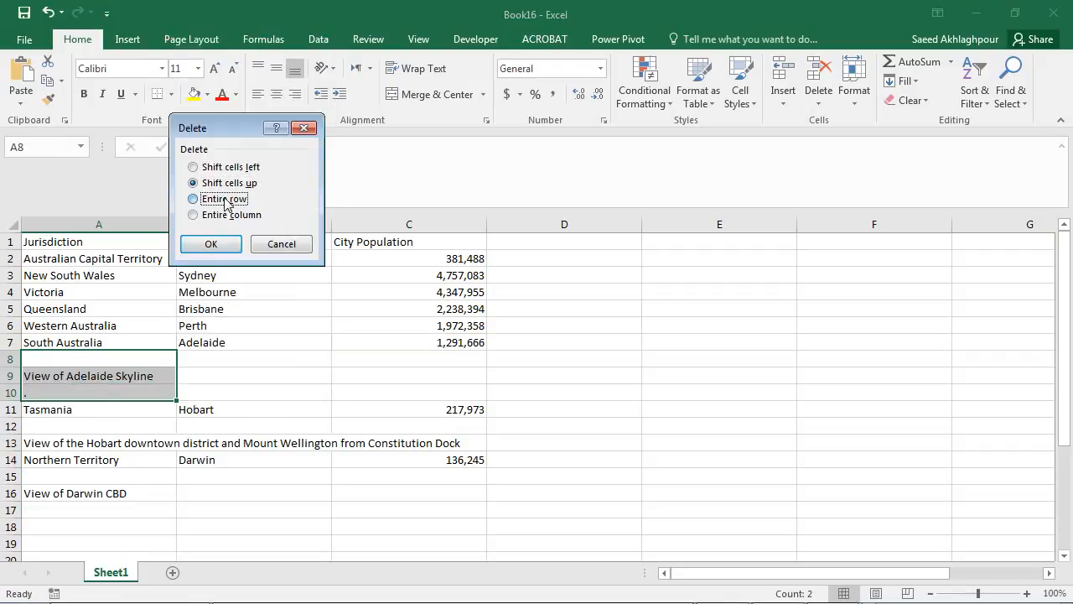
{"action": "left_click", "coordinate": [215, 242]}
- Delete blank row 9 directly below Tasmania
{"action": "left_click", "coordinate": [52, 377]}
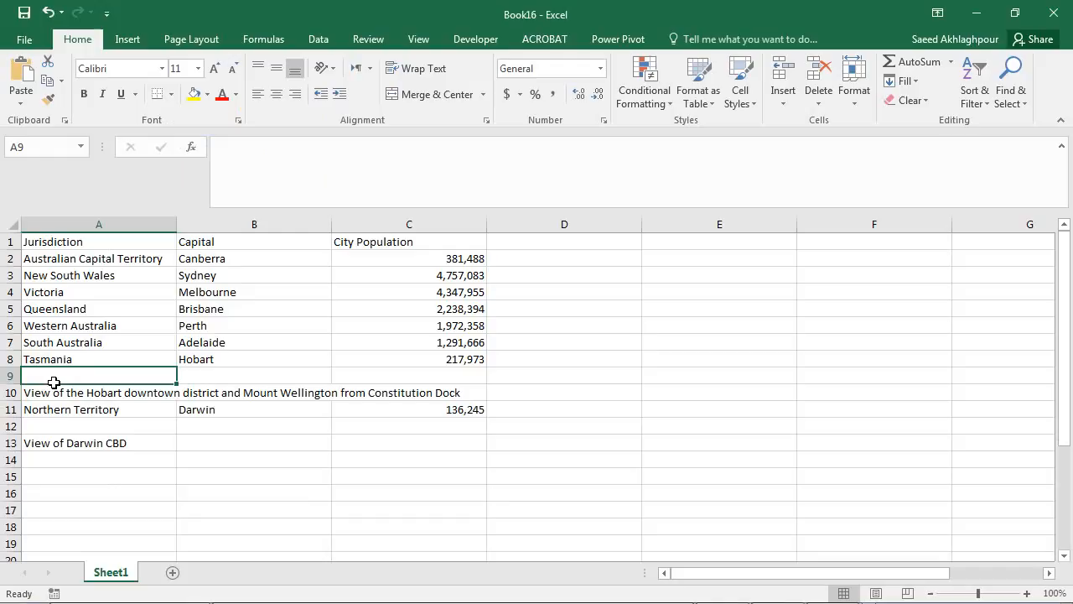
{"action": "left_click", "coordinate": [10, 376]}
{"action": "right_click", "coordinate": [10, 376]}
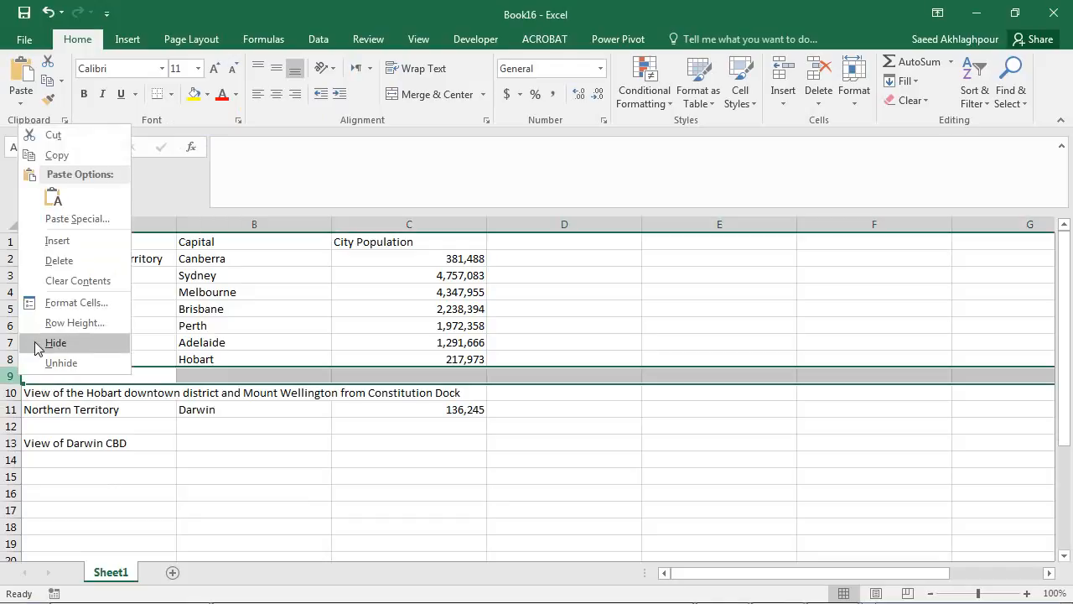
{"action": "left_click", "coordinate": [81, 261]}
- Delete the blank cell and the "View of Darwin CBD" caption below Northern Territory
{"action": "left_click_drag", "start_coordinate": [48, 410], "coordinate": [72, 424]}
{"action": "right_click", "coordinate": [72, 424]}
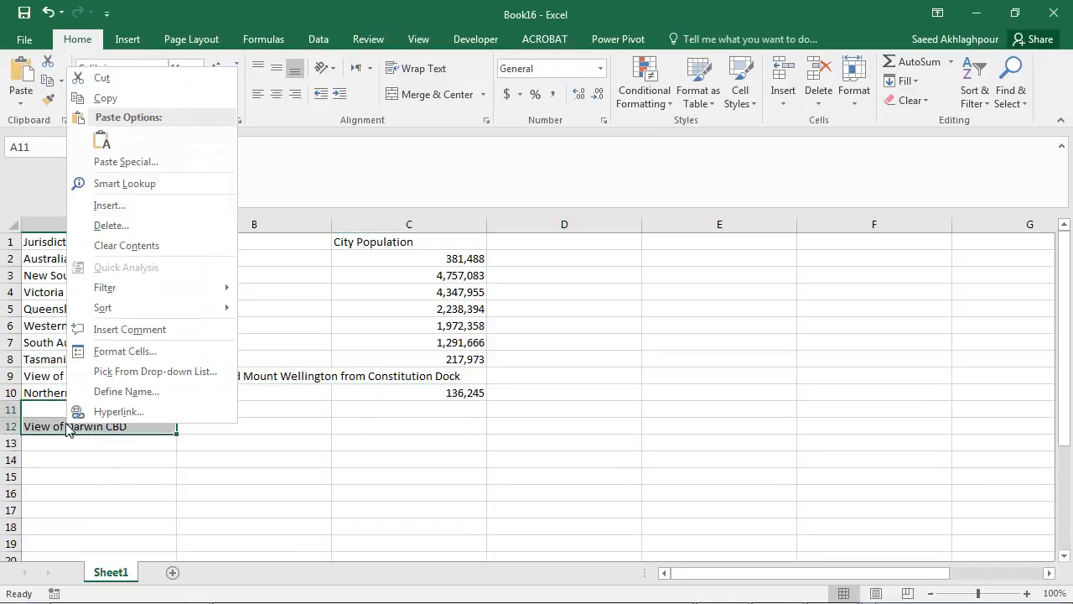
{"action": "left_click", "coordinate": [147, 223]}
{"action": "left_click", "coordinate": [126, 225]}
{"action": "left_click", "coordinate": [110, 269]}
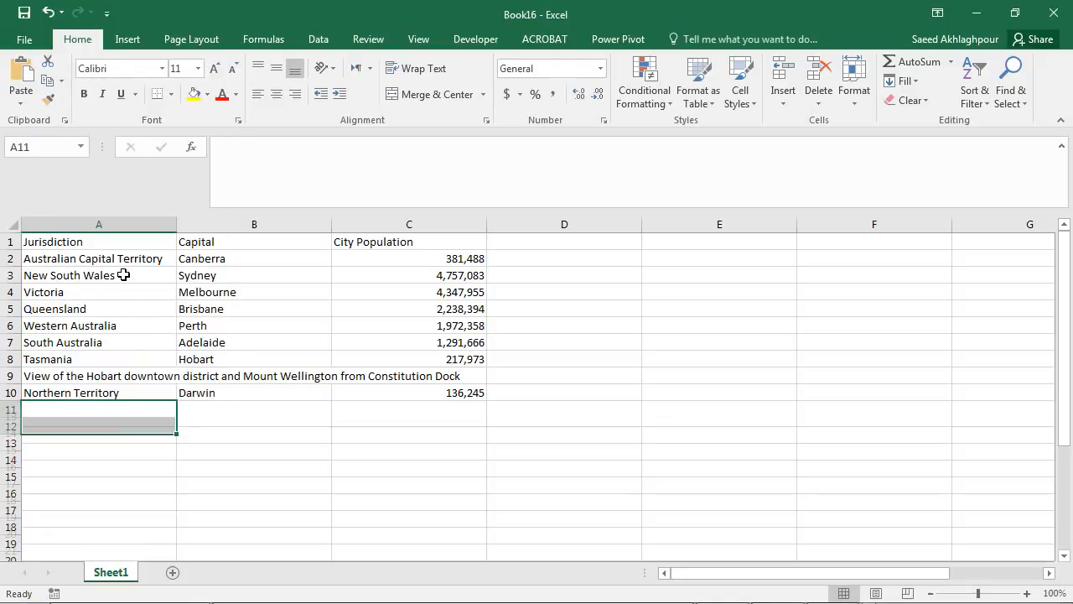
- Delete row 9, which holds the Hobart downtown district and Mount Wellington caption, between Tasmania and Northern Territory
{"action": "left_click", "coordinate": [220, 359]}
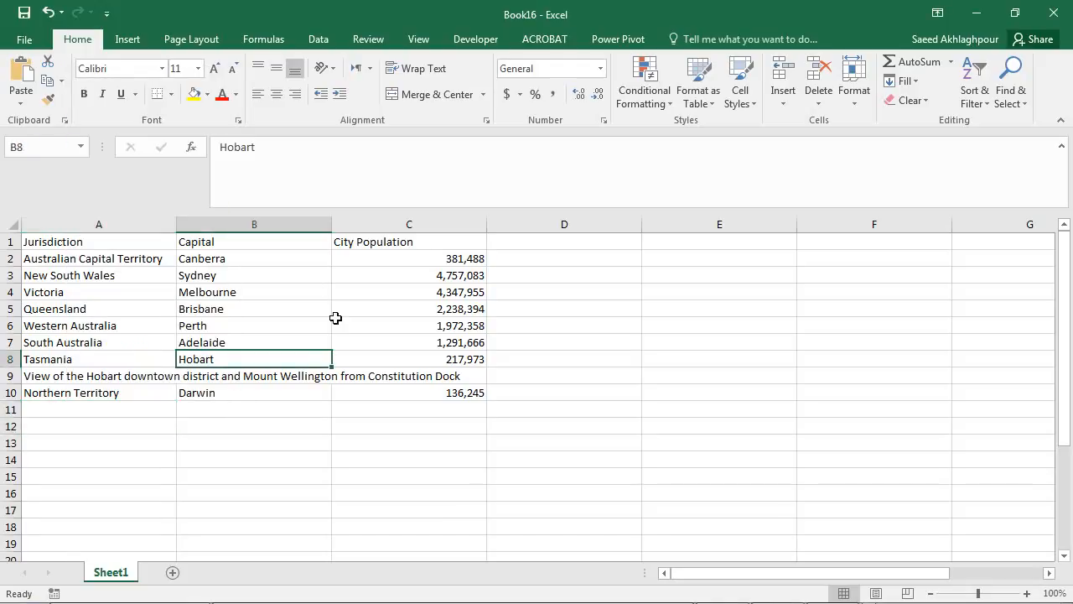
{"action": "left_click", "coordinate": [32, 381]}
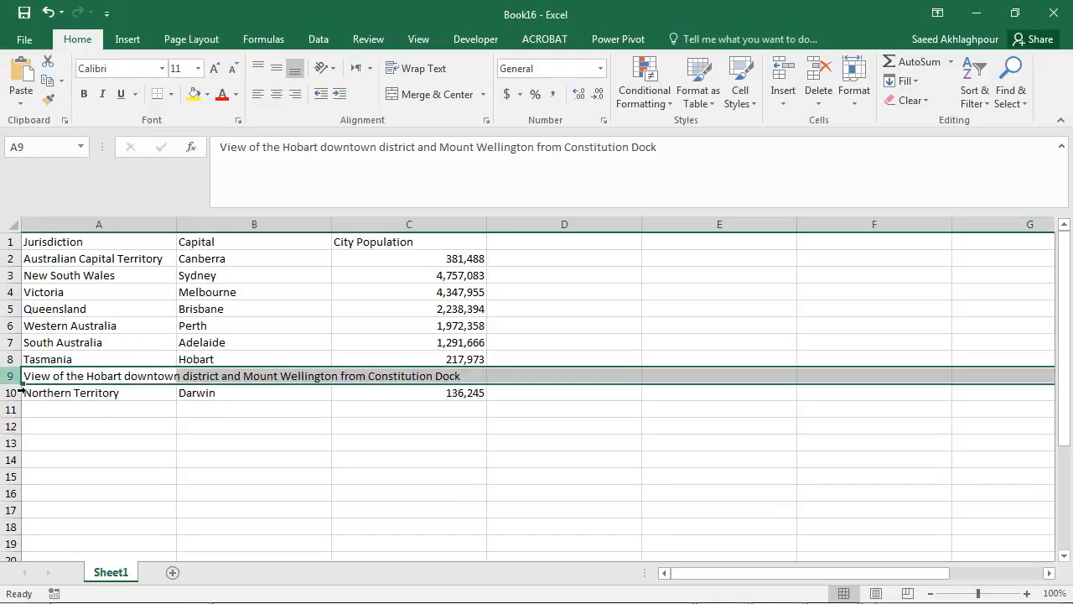
{"action": "right_click", "coordinate": [19, 384]}
{"action": "left_click", "coordinate": [52, 265]}
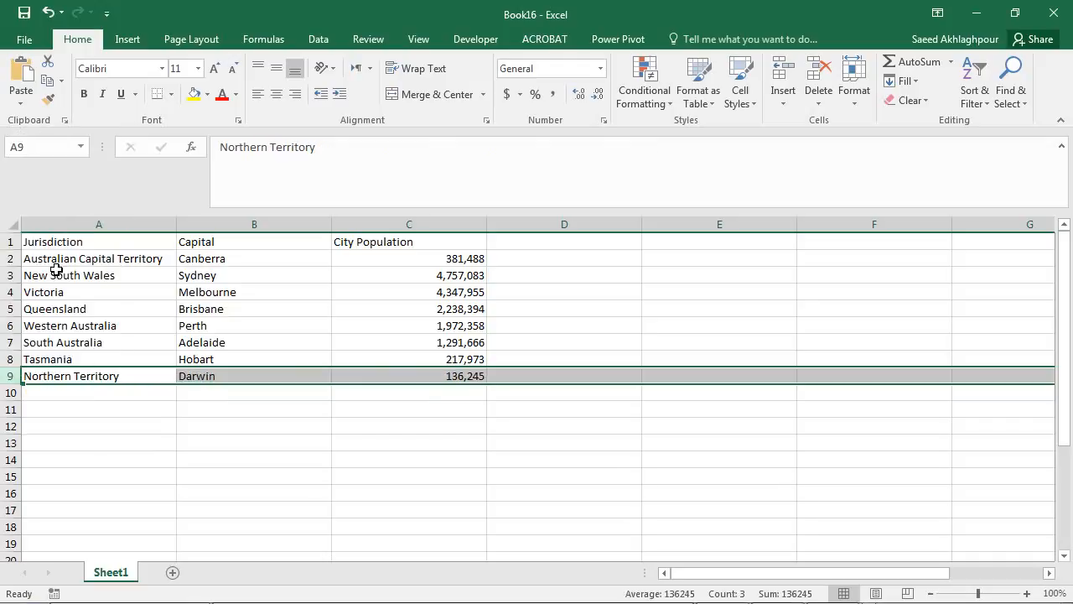
{"action": "left_click", "coordinate": [132, 344]}
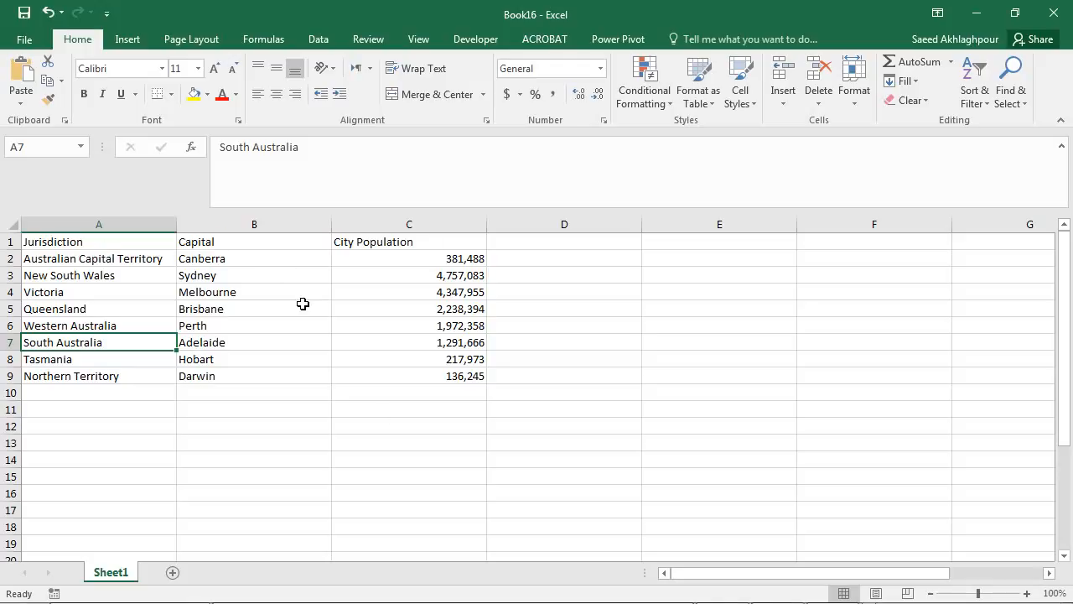
- Save the workbook in My Documents as an Excel Workbook named Capital Cities
{"action": "left_click", "coordinate": [25, 12]}
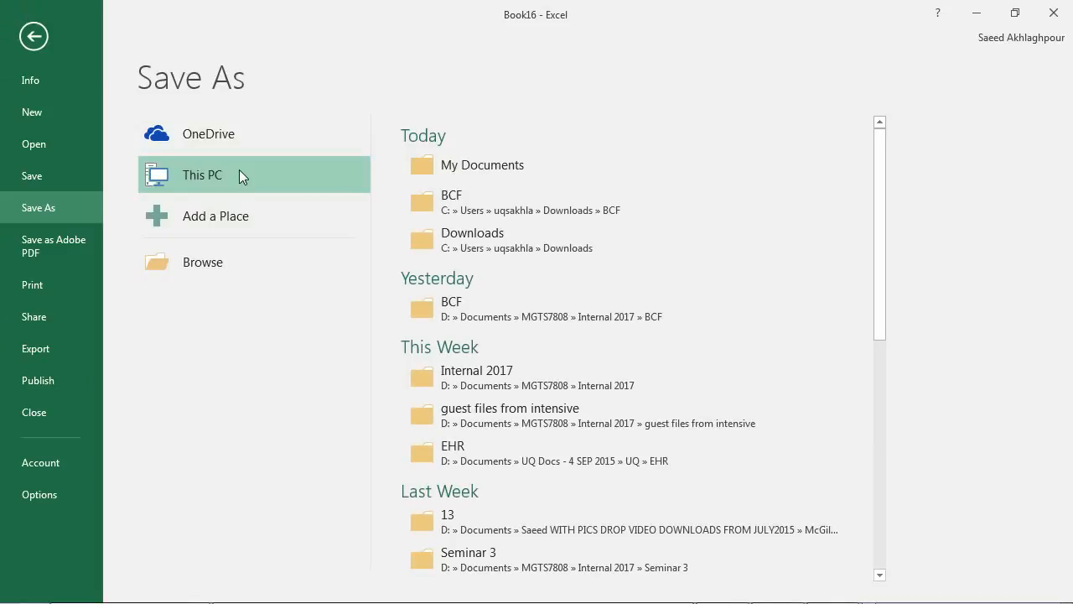
{"action": "left_click", "coordinate": [438, 168]}
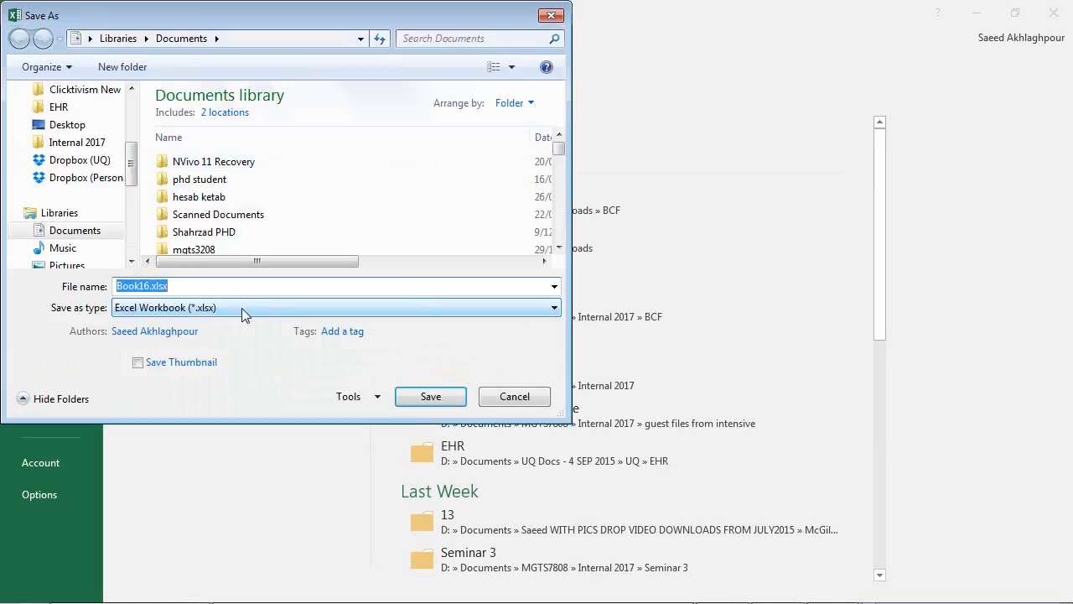
{"action": "type", "text": "Capital"}
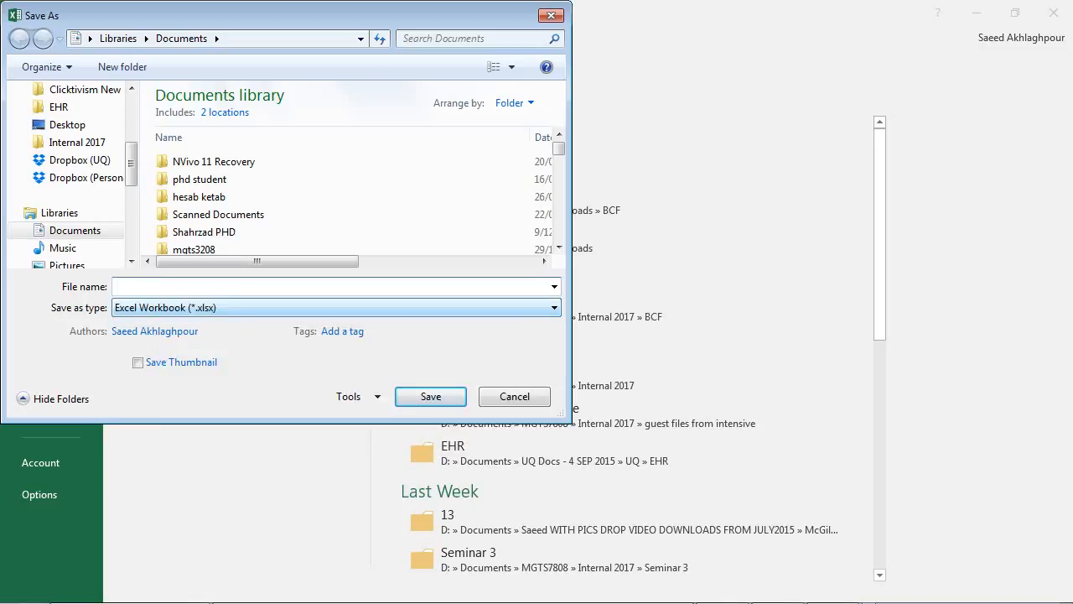
{"action": "type", "text": "ties"}
{"action": "key", "text": "Return"}
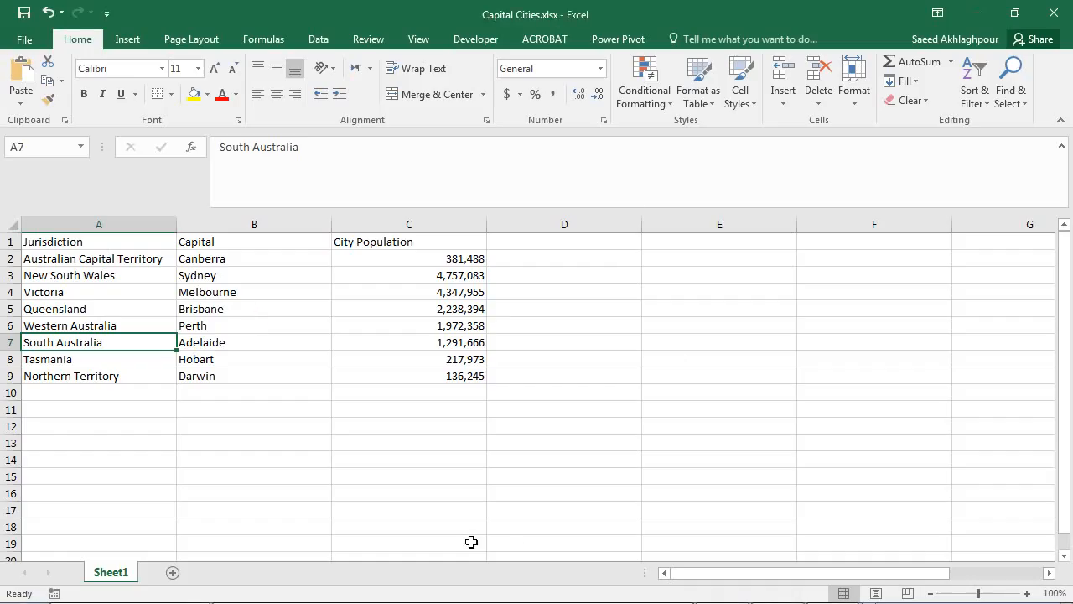
- Switch to CARTO in the browser and start connecting a new dataset from the datasets page
{"action": "key", "text": "alt+Tab"}
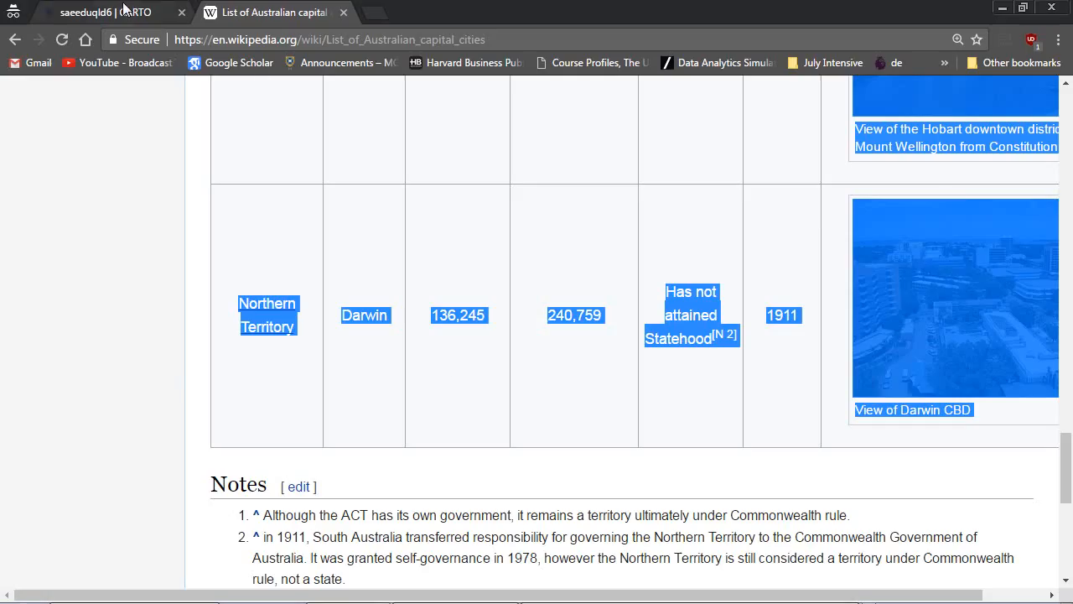
{"action": "left_click", "coordinate": [126, 10]}
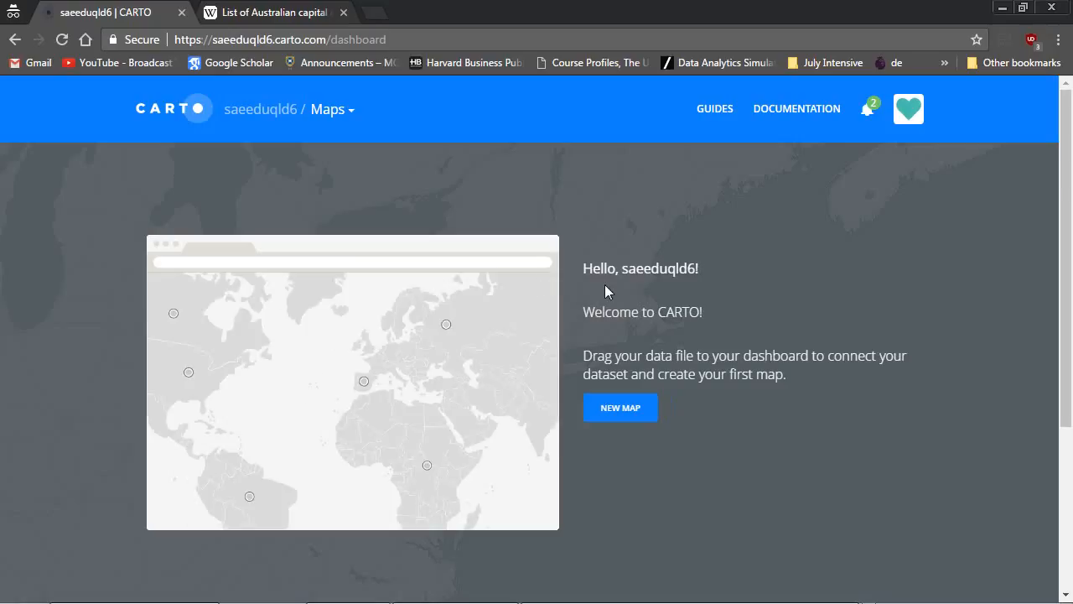
{"action": "left_click", "coordinate": [344, 116]}
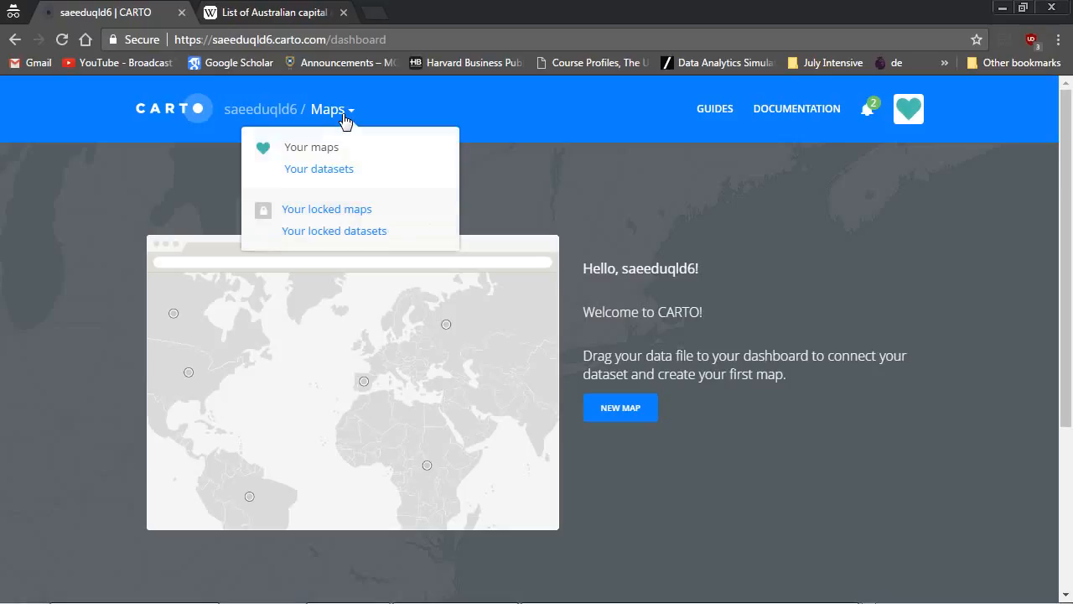
{"action": "left_click", "coordinate": [326, 176]}
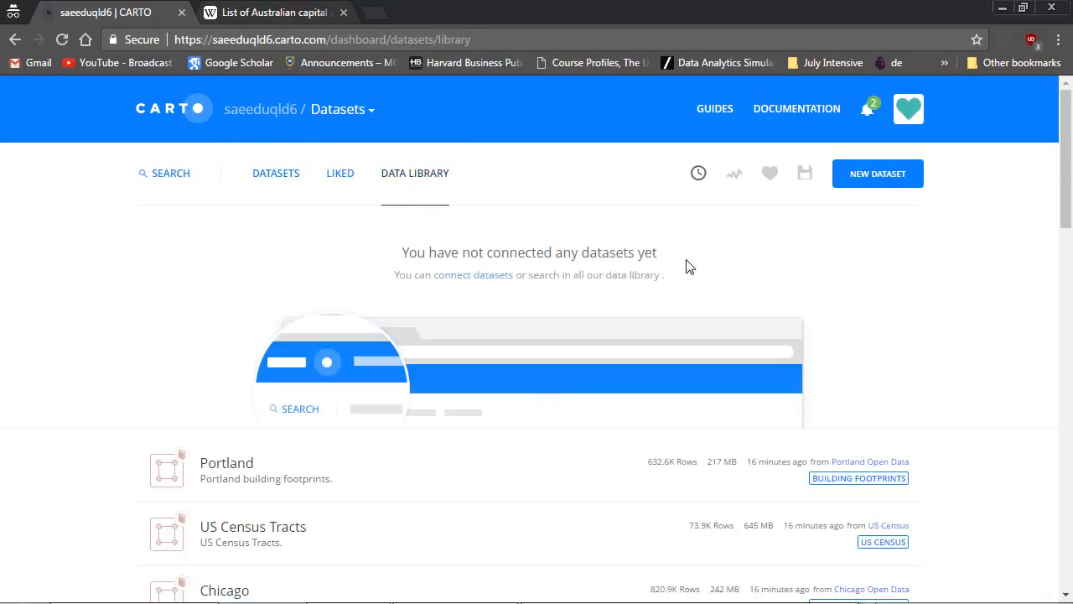
{"action": "left_click", "coordinate": [872, 183]}
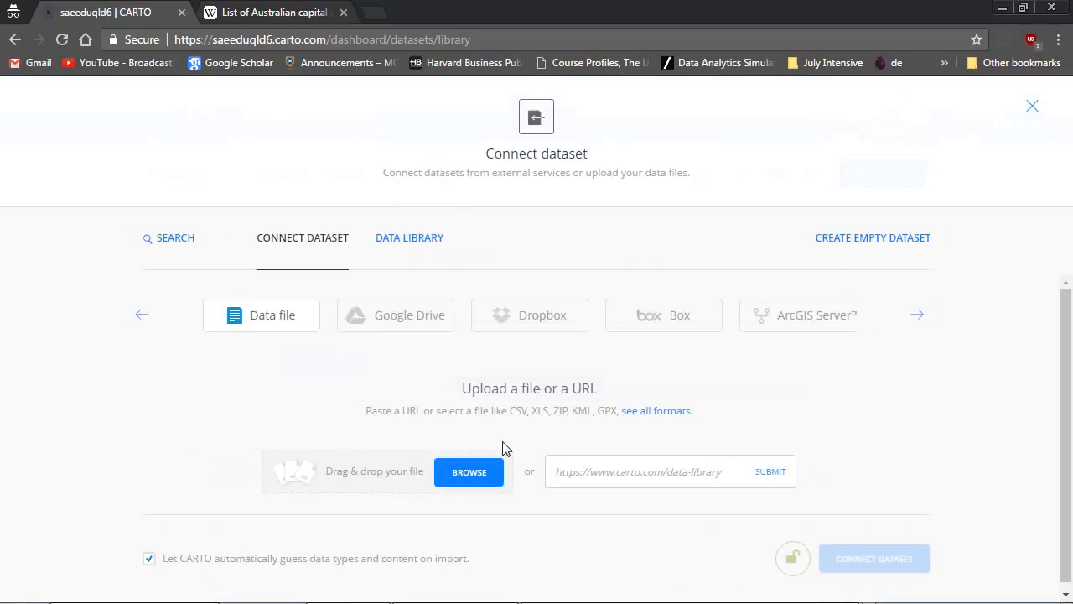
- Select Capital Cities.xlsx from the Documents library as the upload file and connect it as a dataset
{"action": "left_click", "coordinate": [450, 475]}
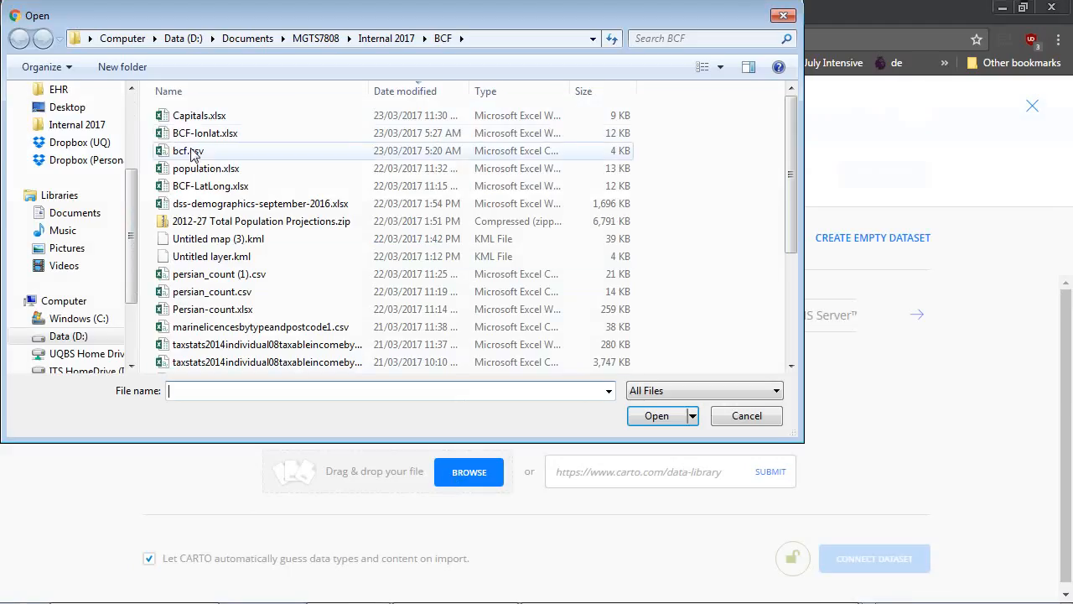
{"action": "left_click", "coordinate": [89, 215]}
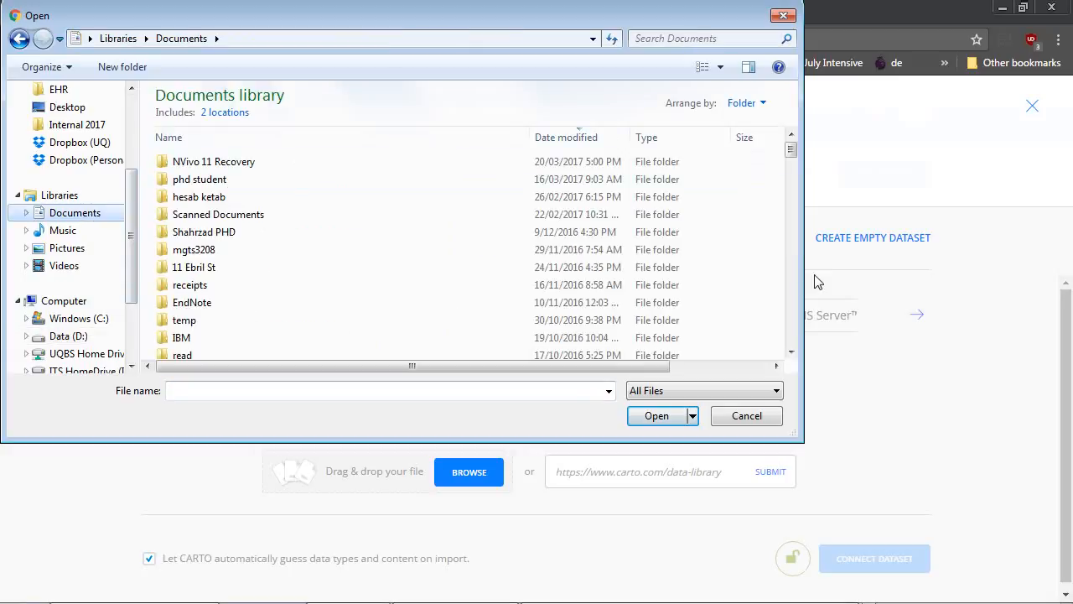
{"action": "scroll", "coordinate": [796, 293], "scroll_direction": "down", "scroll_amount": 7}
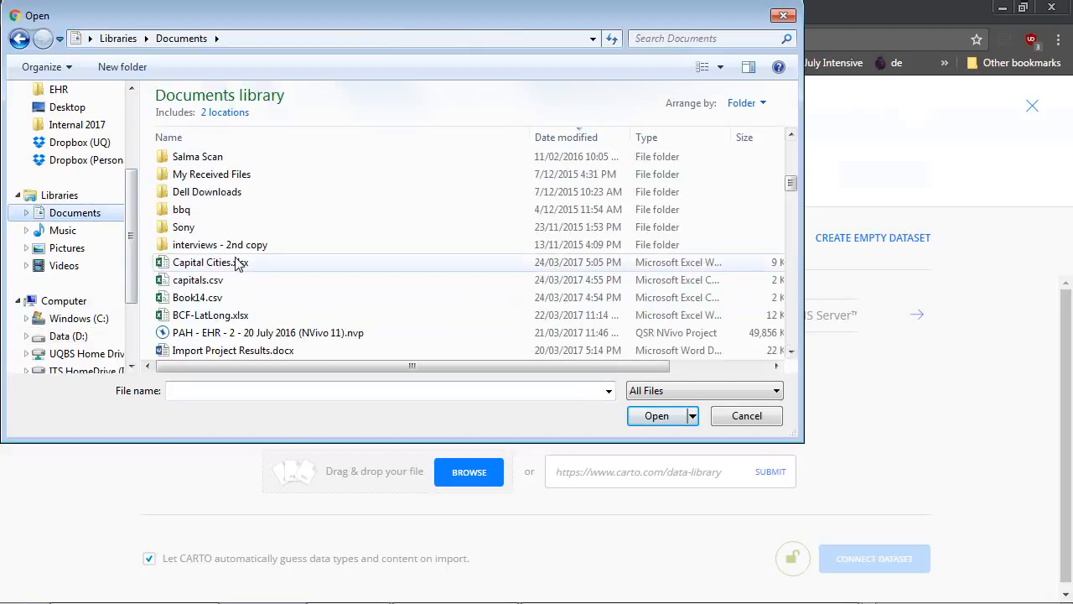
{"action": "double_click", "coordinate": [237, 265]}
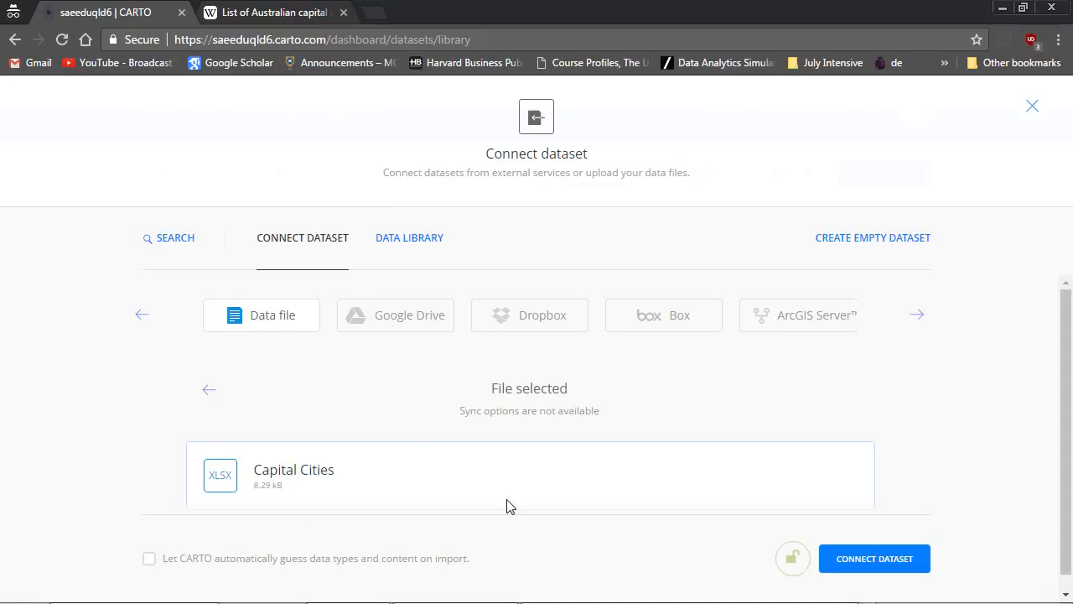
{"action": "left_click", "coordinate": [879, 569]}
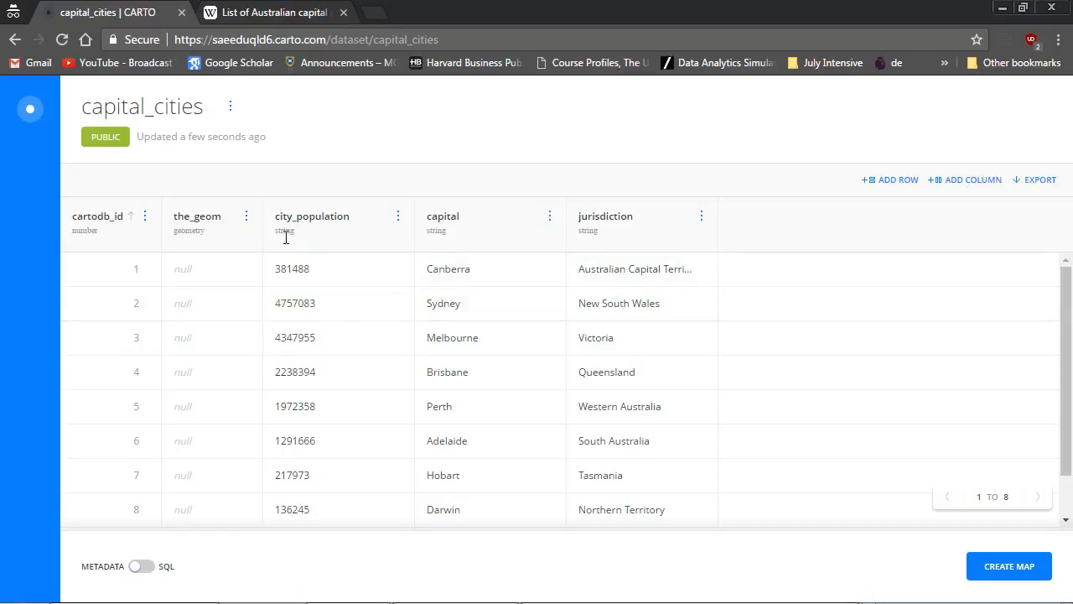
- Change the data type of the city_population column to number and accept the conversion
{"action": "left_click", "coordinate": [398, 216]}
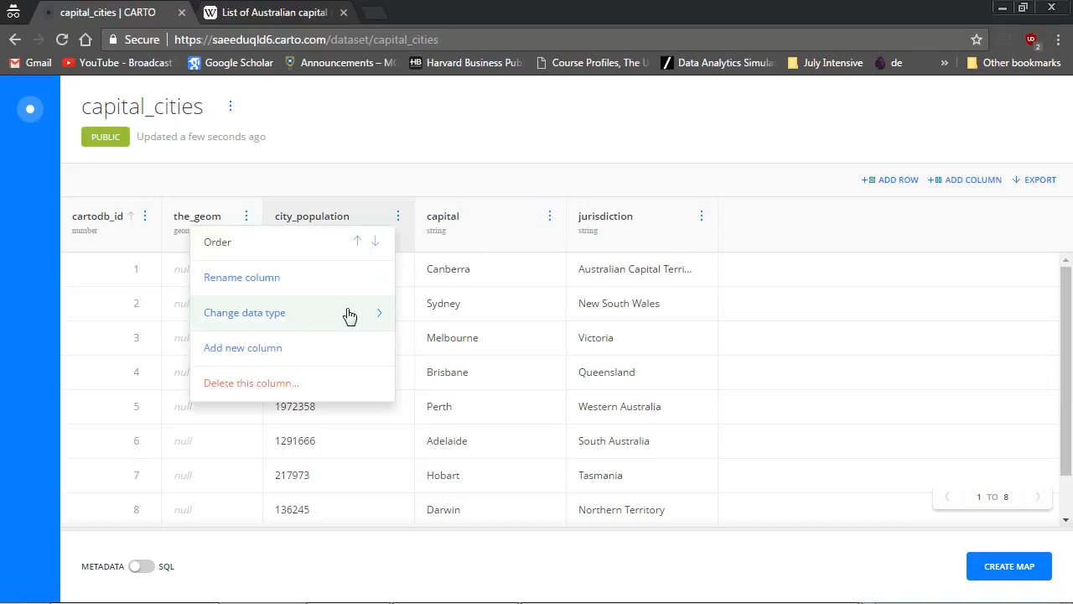
{"action": "mouse_move", "coordinate": [353, 313]}
{"action": "left_click", "coordinate": [419, 312]}
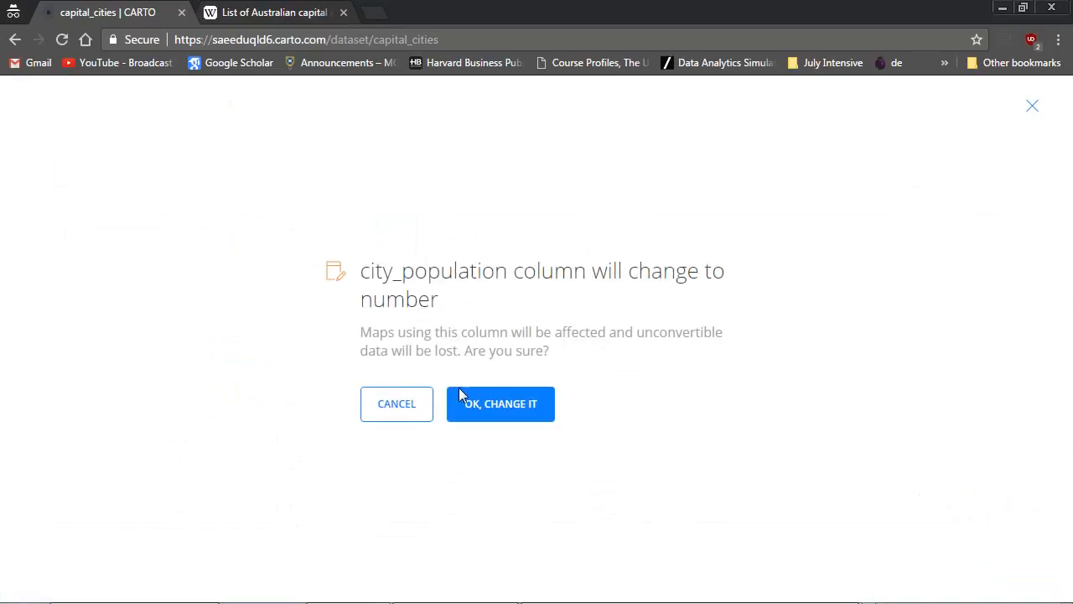
{"action": "left_click", "coordinate": [499, 411]}
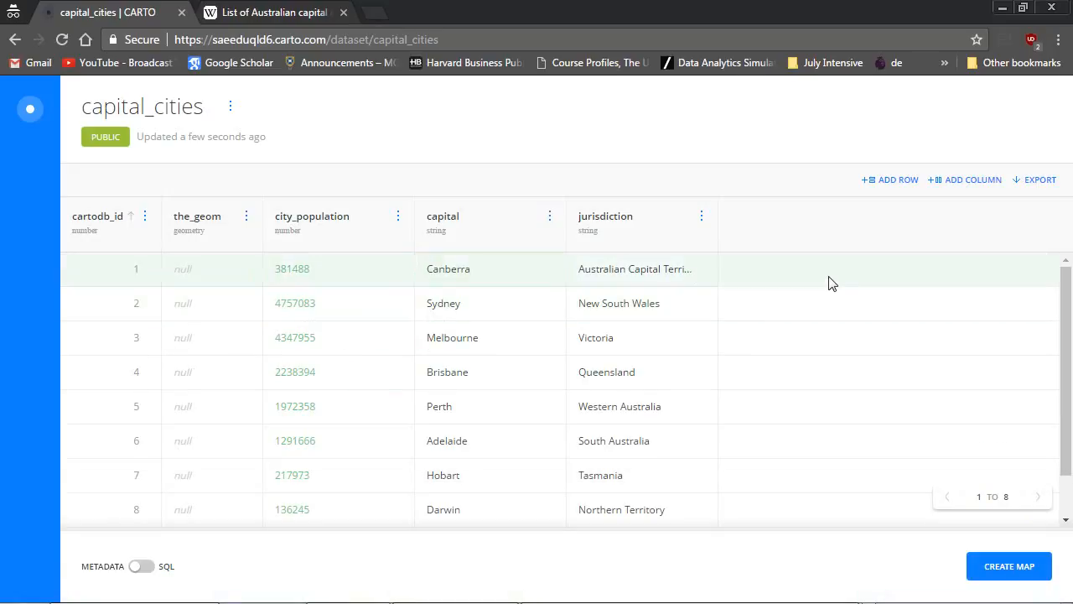
- Create a map from the capital_cities dataset and go on to edit it, suppressing the Builder welcome screen for future visits
{"action": "left_click", "coordinate": [991, 570]}
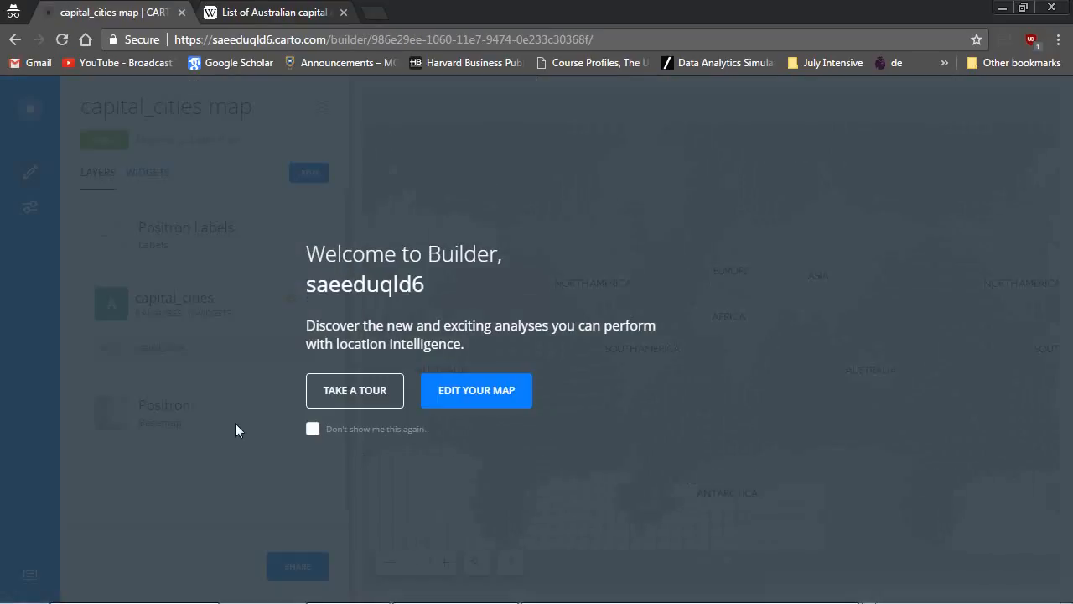
{"action": "left_click", "coordinate": [313, 429]}
{"action": "left_click", "coordinate": [477, 391]}
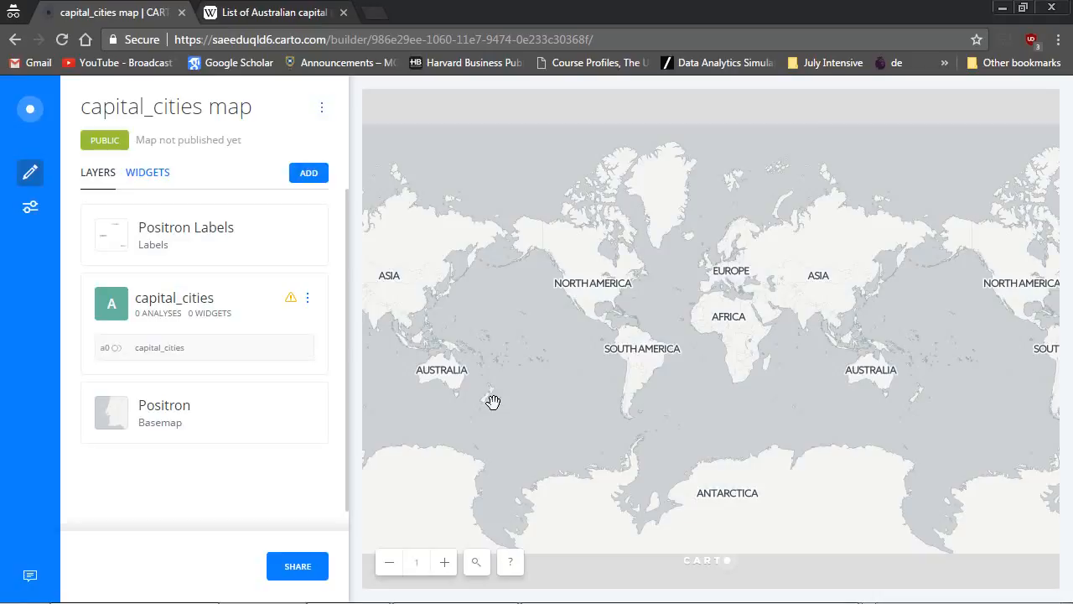
- Add a Georeference analysis to the capital_cities layer, suppressing the analysis introduction for future visits
{"action": "left_click", "coordinate": [192, 304]}
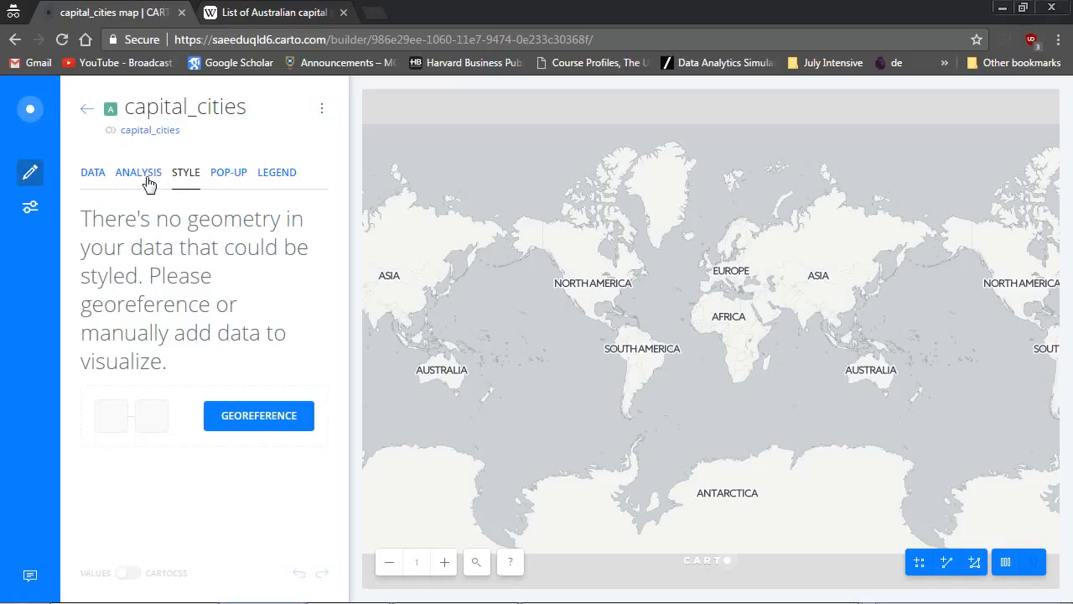
{"action": "left_click", "coordinate": [143, 178]}
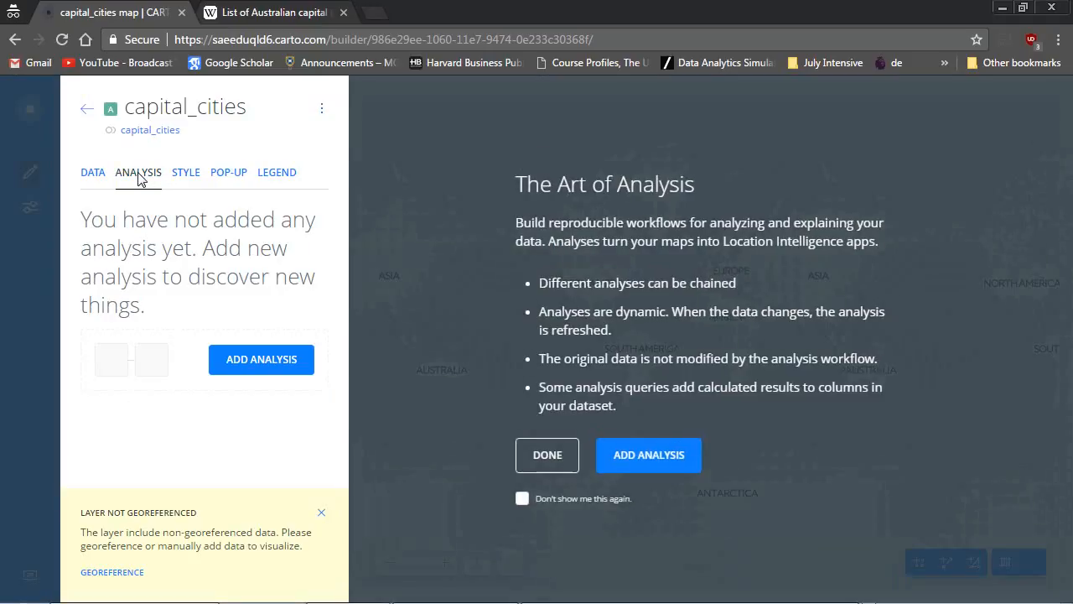
{"action": "left_click", "coordinate": [522, 499]}
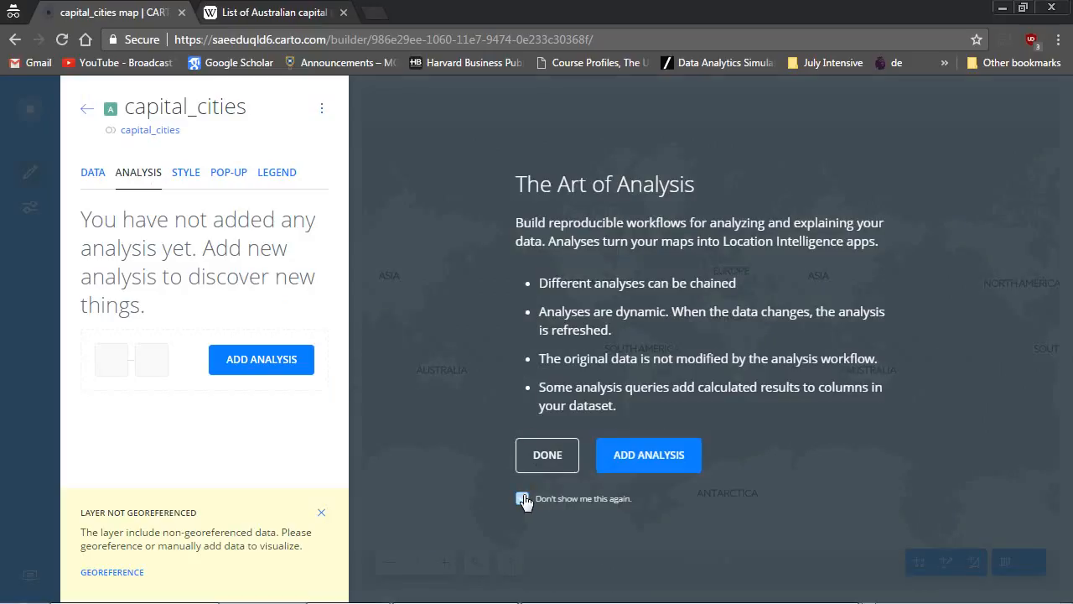
{"action": "left_click", "coordinate": [637, 467]}
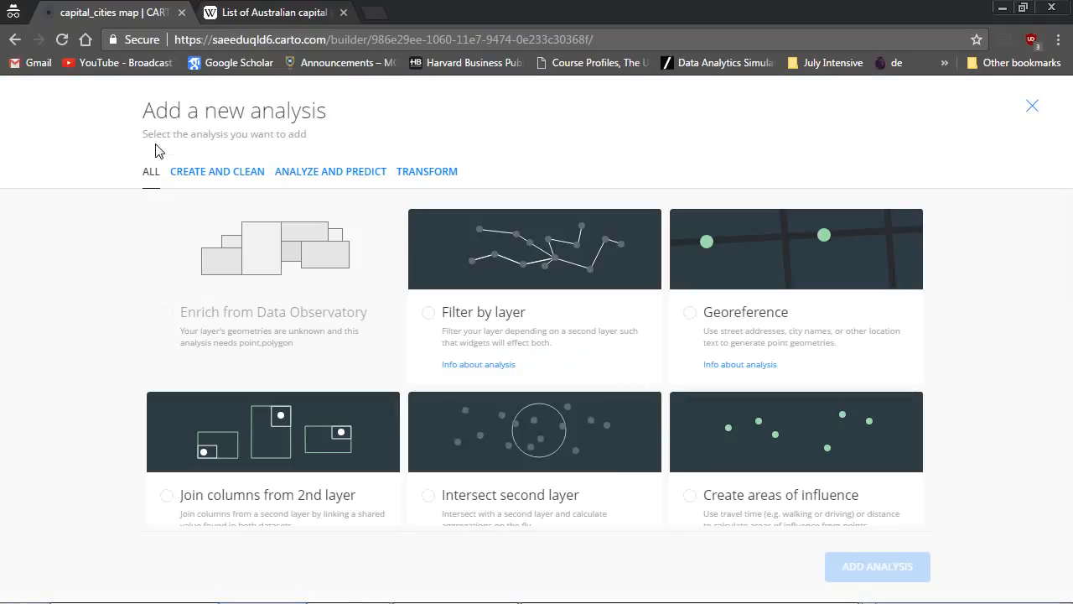
{"action": "left_click", "coordinate": [1033, 106]}
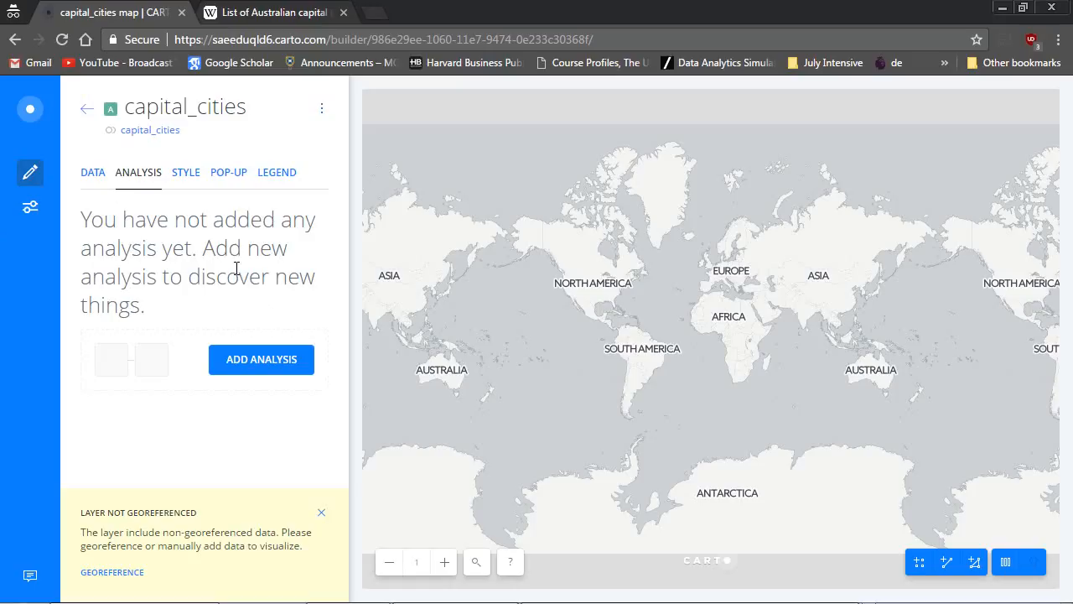
{"action": "left_click", "coordinate": [255, 366]}
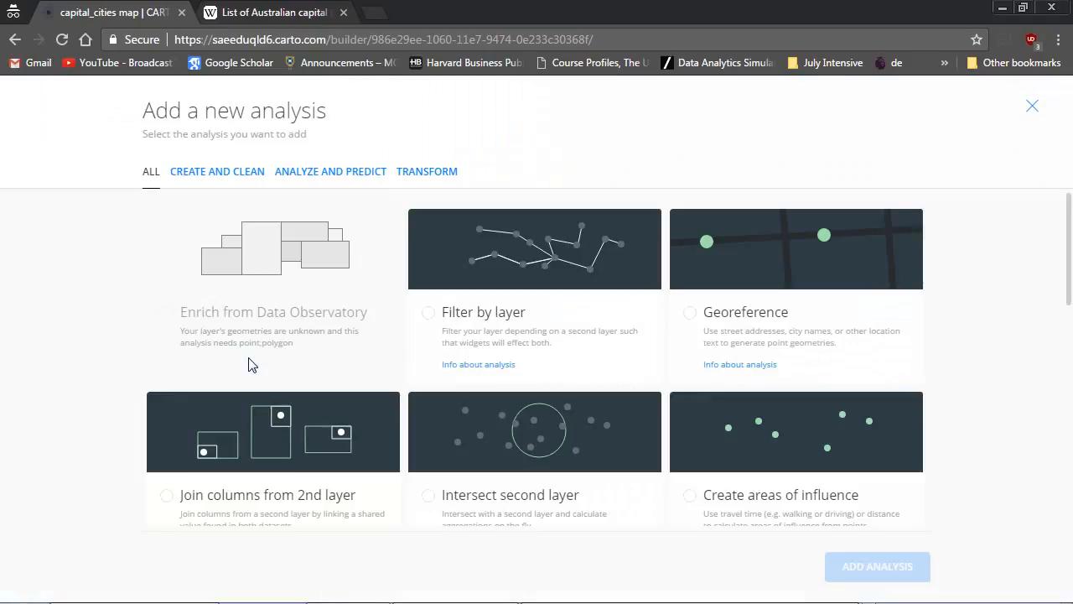
{"action": "left_click", "coordinate": [805, 277]}
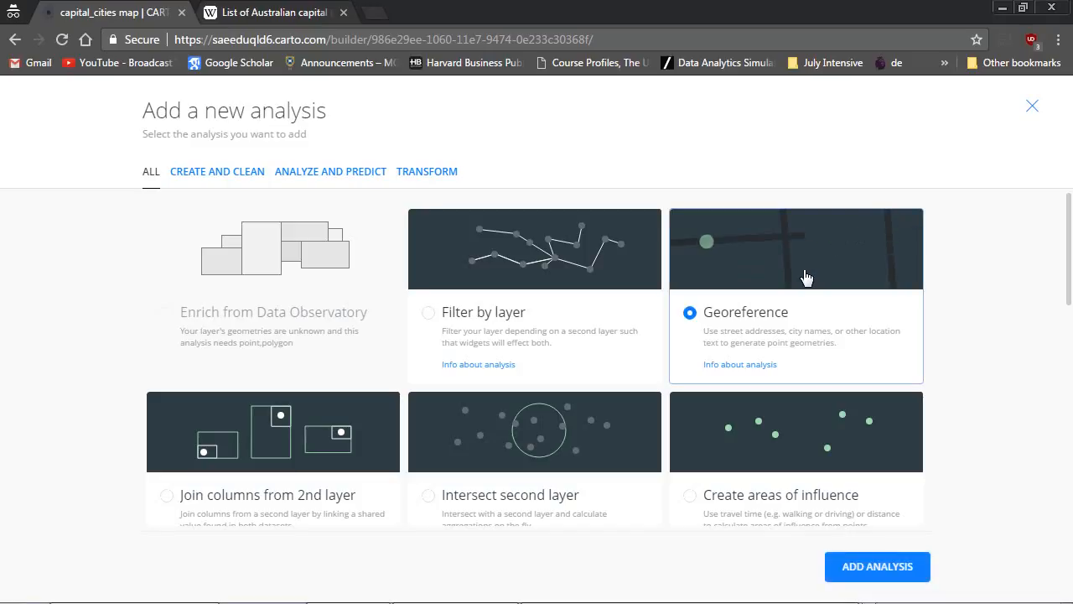
{"action": "left_click", "coordinate": [870, 569]}
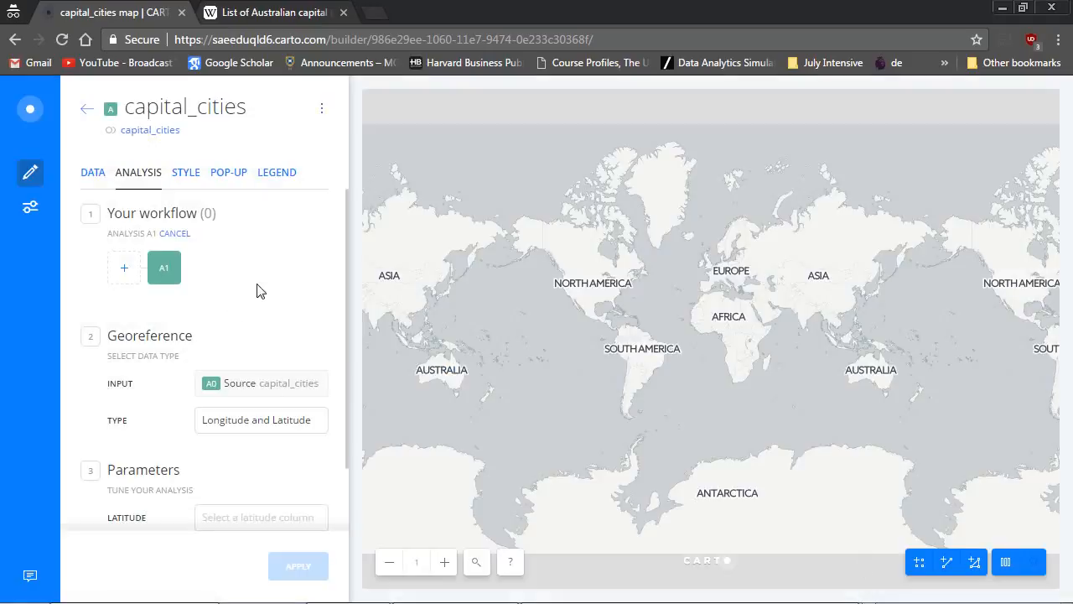
- Set the georeference type to Cities and use the capital column as the city parameter
{"action": "scroll", "coordinate": [258, 289], "scroll_direction": "down", "scroll_amount": 1}
{"action": "left_click", "coordinate": [292, 346]}
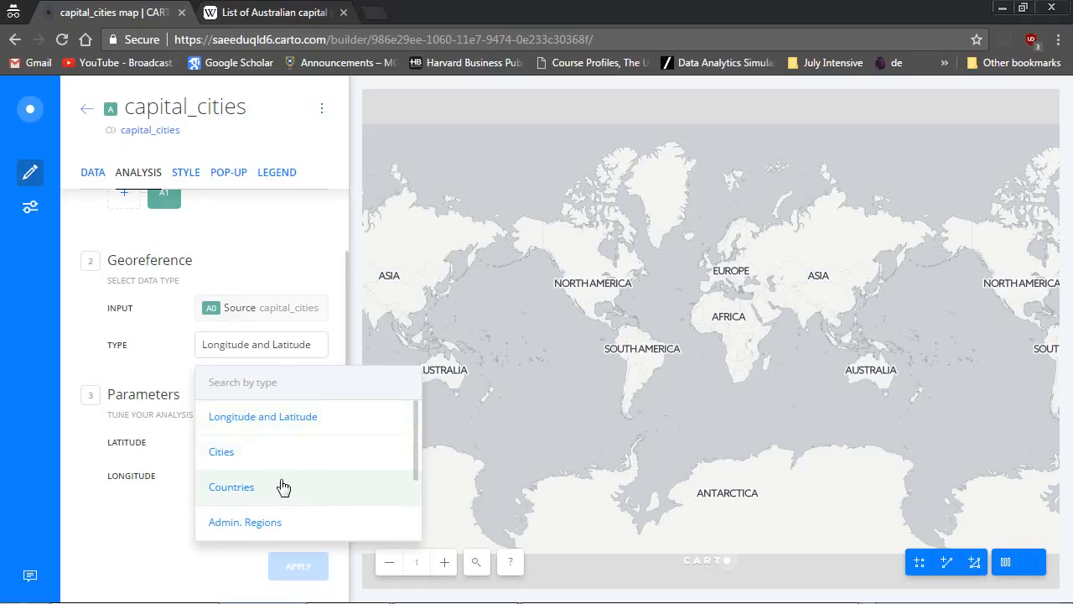
{"action": "mouse_move", "coordinate": [415, 445]}
{"action": "left_mouse_down"}
{"action": "mouse_move", "coordinate": [415, 514]}
{"action": "mouse_move", "coordinate": [411, 427]}
{"action": "mouse_move", "coordinate": [413, 450]}
{"action": "left_mouse_up"}
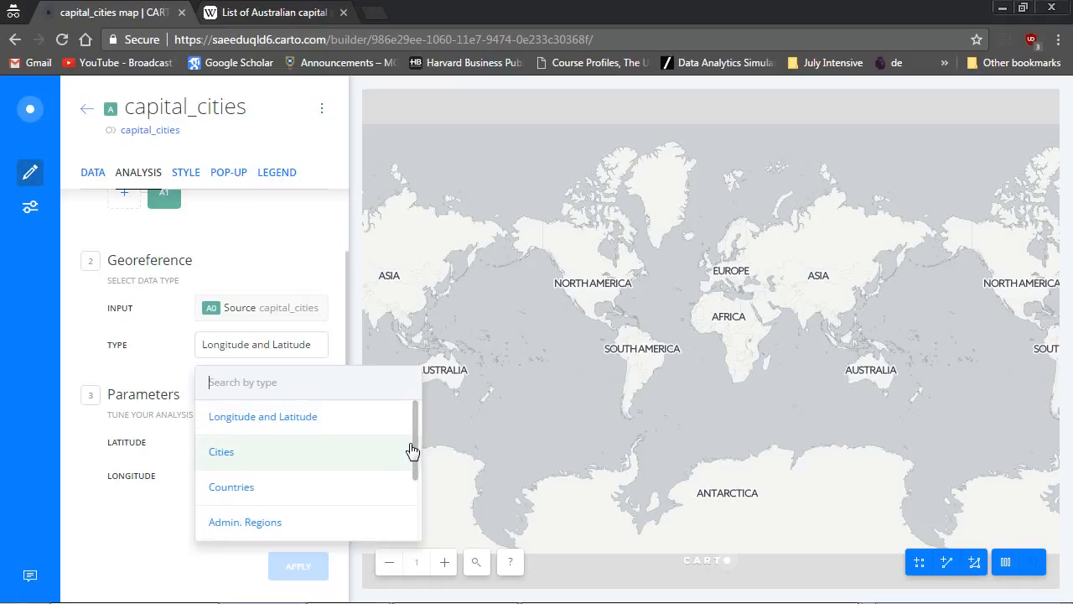
{"action": "left_click", "coordinate": [239, 453]}
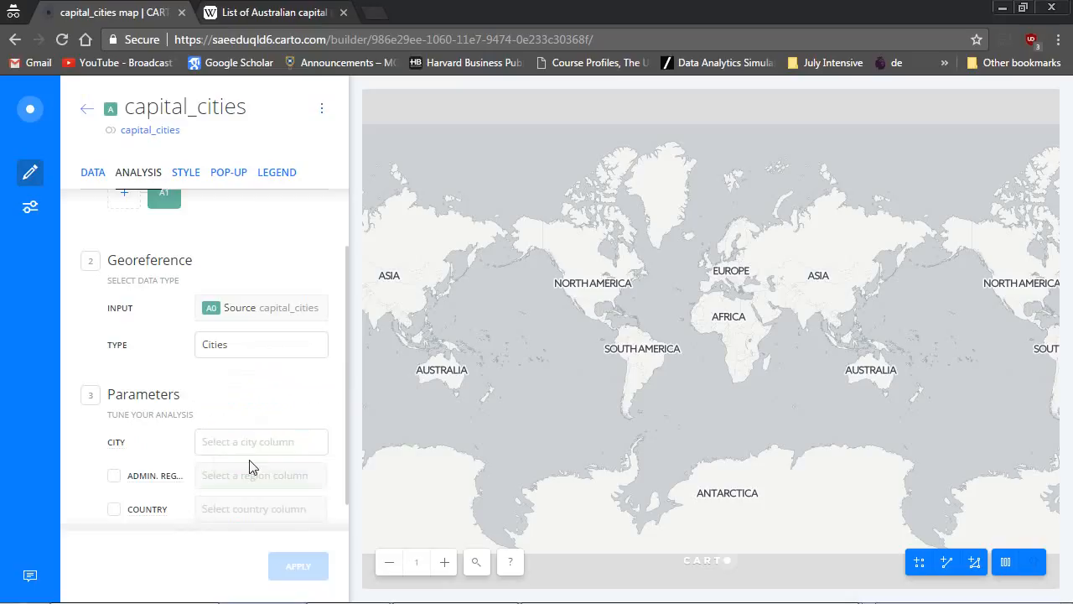
{"action": "scroll", "coordinate": [261, 438], "scroll_direction": "down", "scroll_amount": 1}
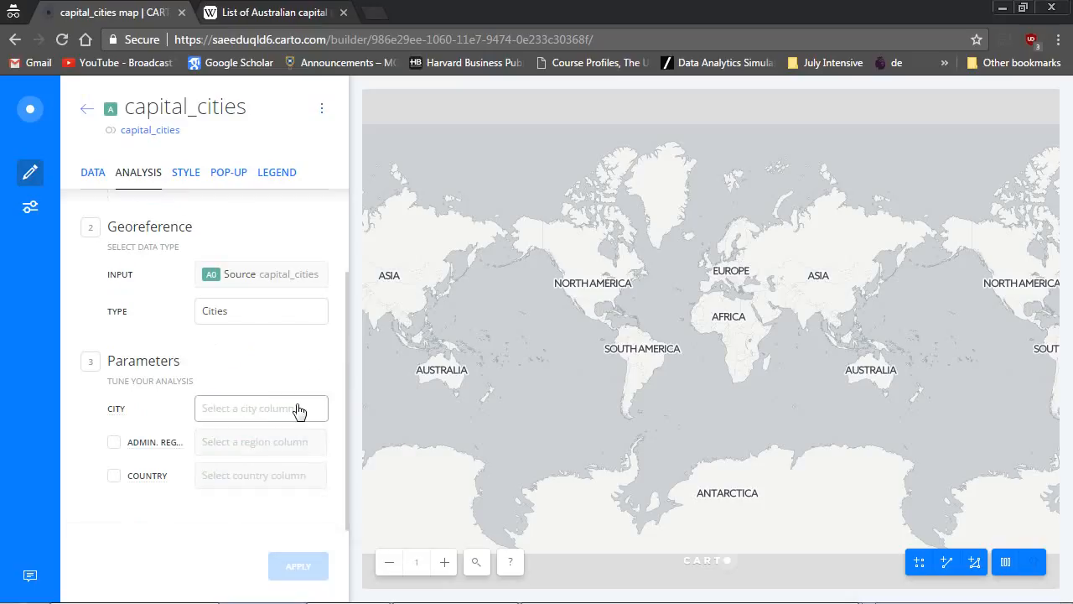
{"action": "left_click", "coordinate": [299, 411]}
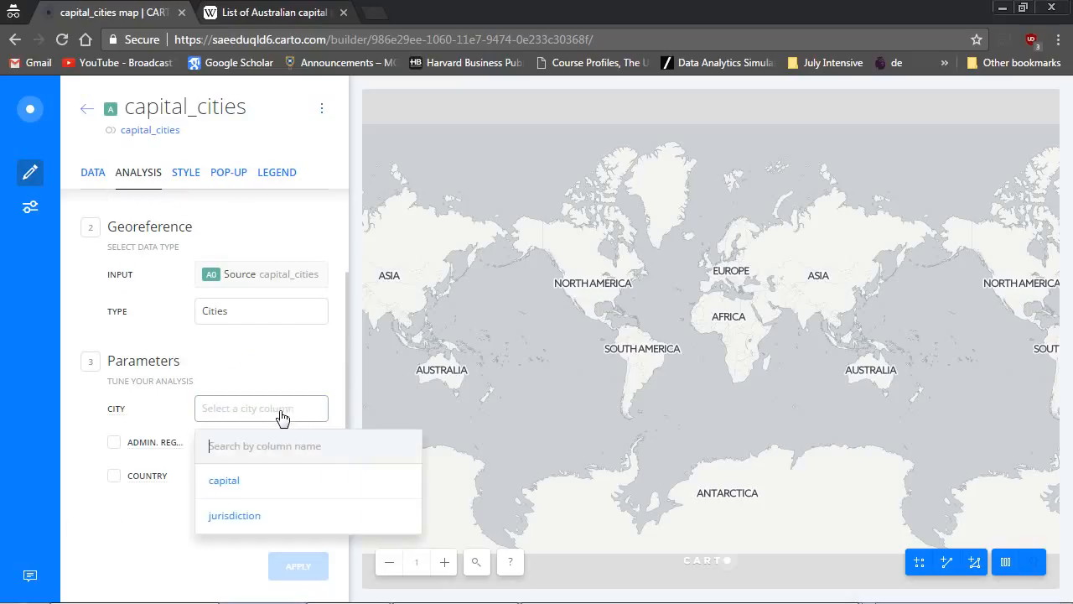
{"action": "left_click", "coordinate": [249, 488]}
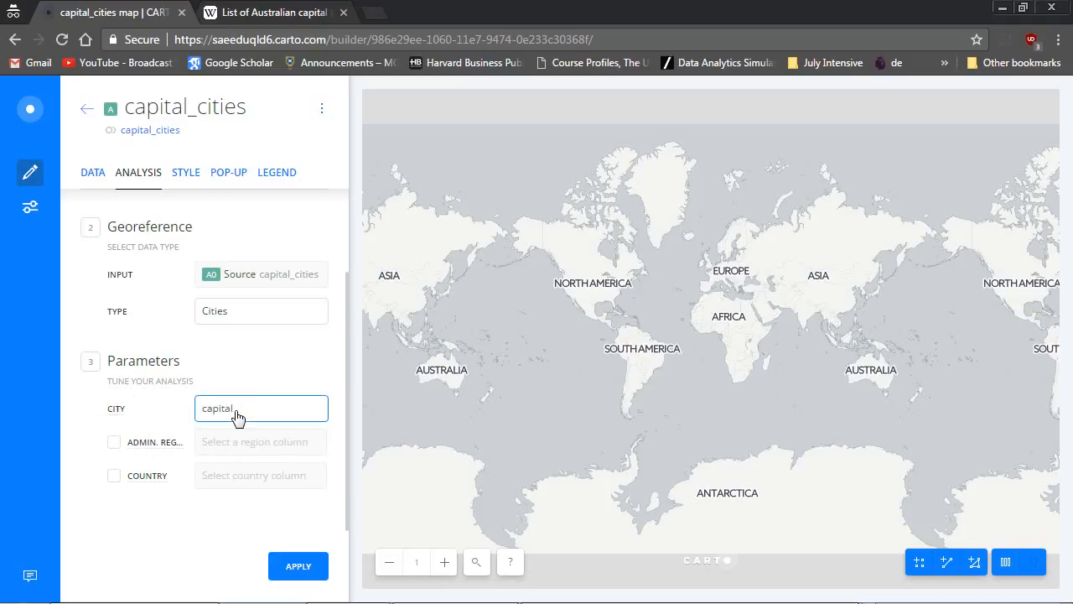
- Enable the country parameter with the custom value Australia, apply the georeference analysis, and dismiss its completion notice for good
{"action": "left_click", "coordinate": [114, 477]}
{"action": "left_click", "coordinate": [209, 491]}
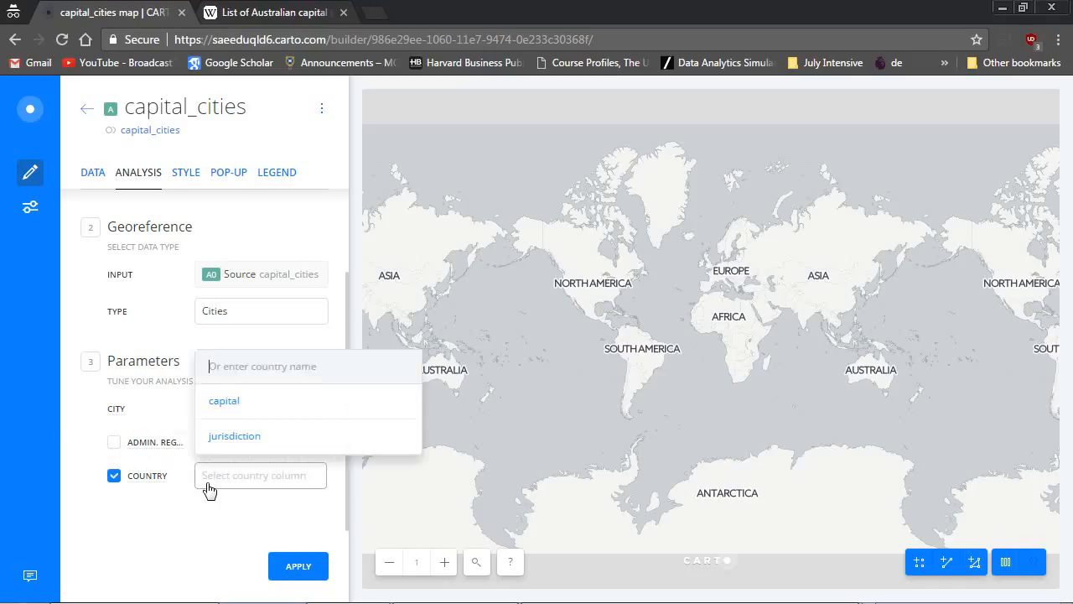
{"action": "type", "text": "Australia"}
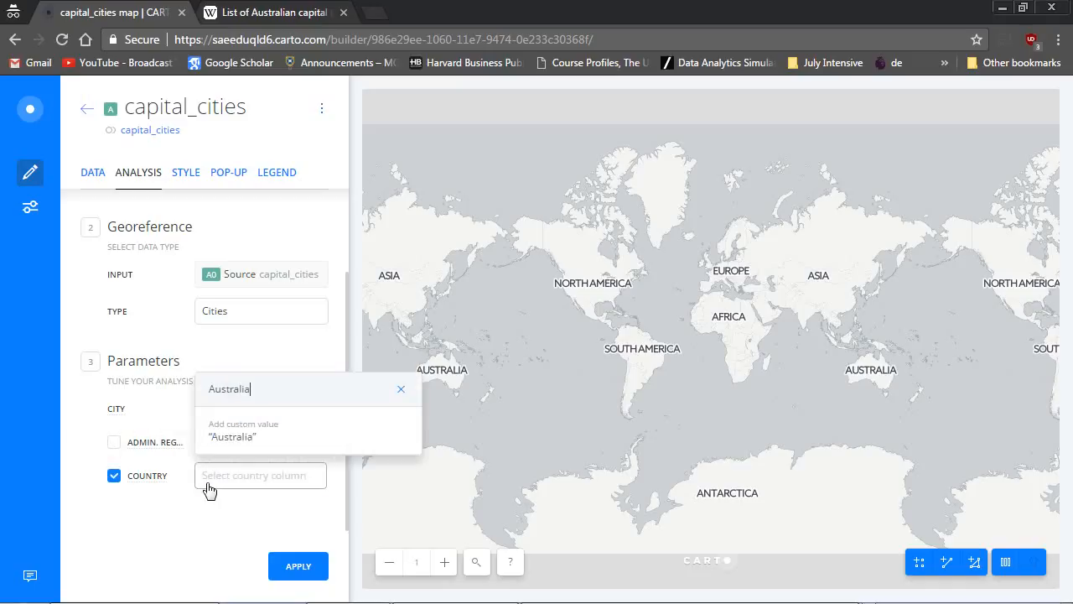
{"action": "left_click", "coordinate": [263, 436]}
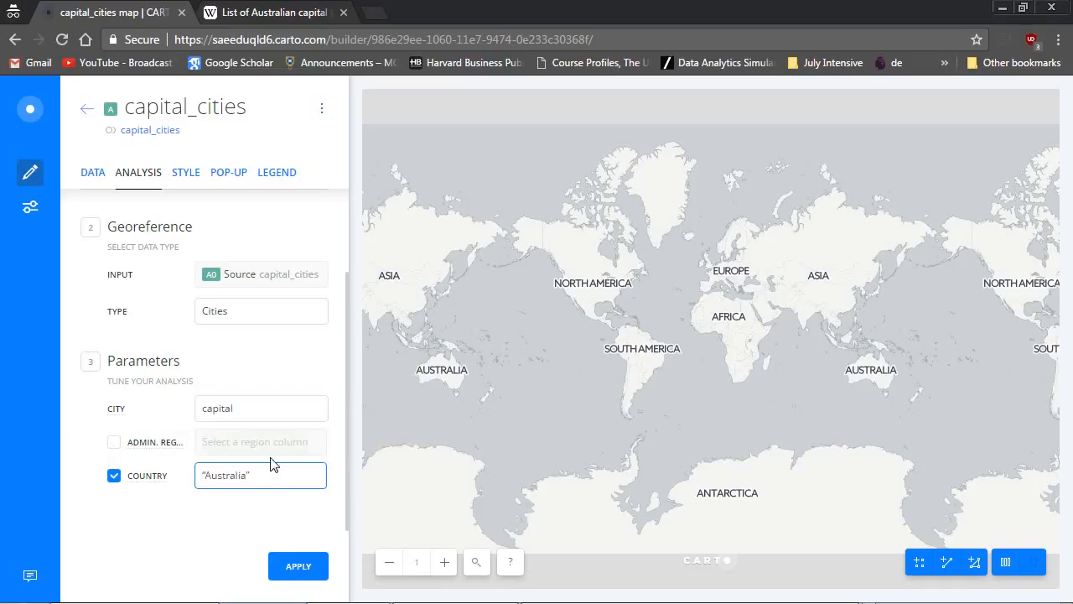
{"action": "left_click", "coordinate": [295, 569]}
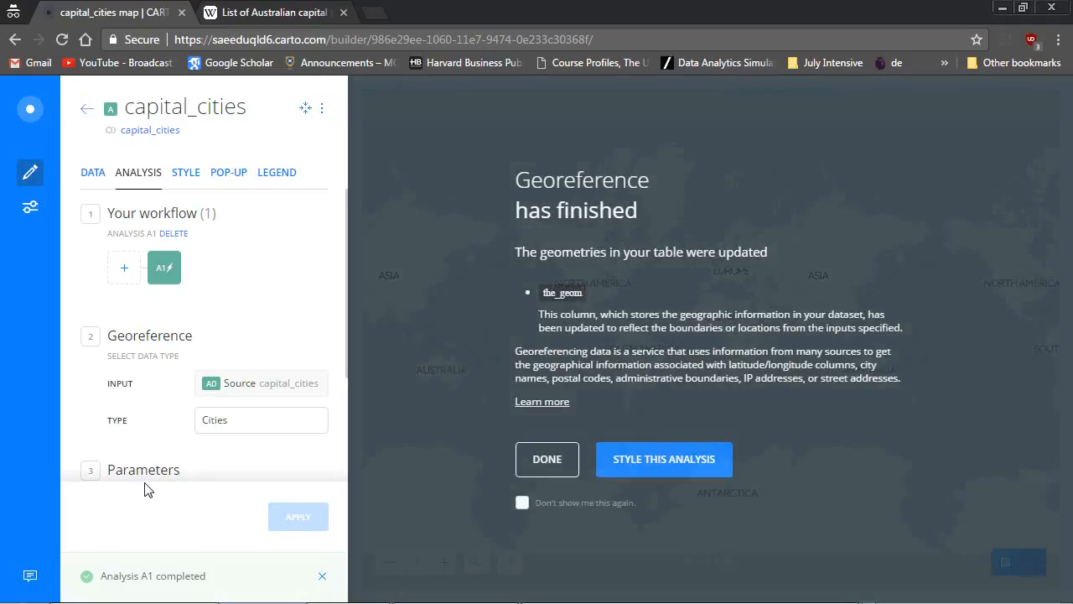
{"action": "left_click", "coordinate": [522, 502]}
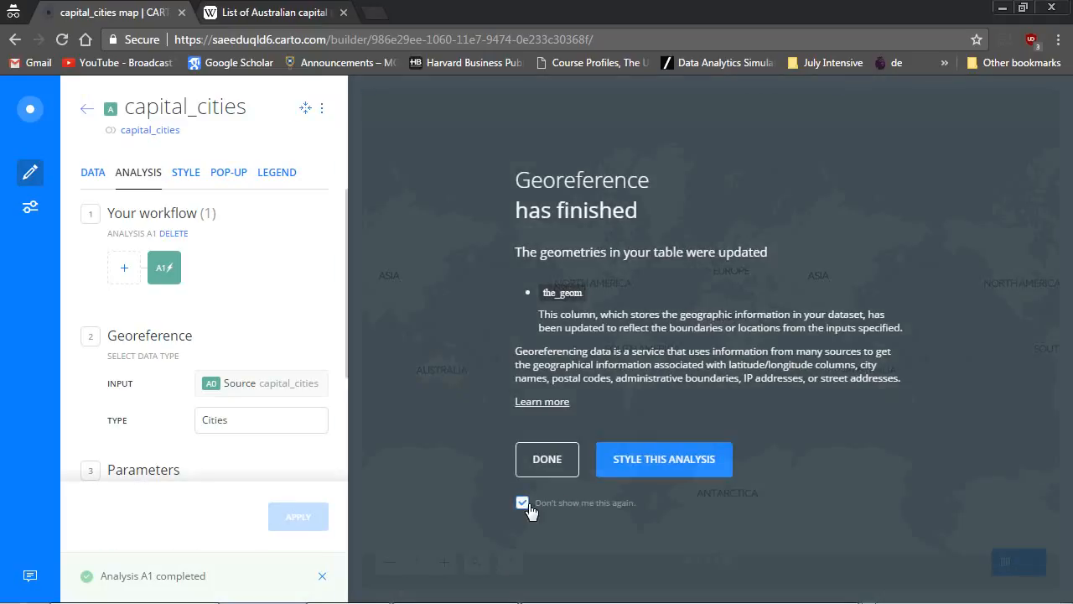
{"action": "left_click", "coordinate": [547, 459]}
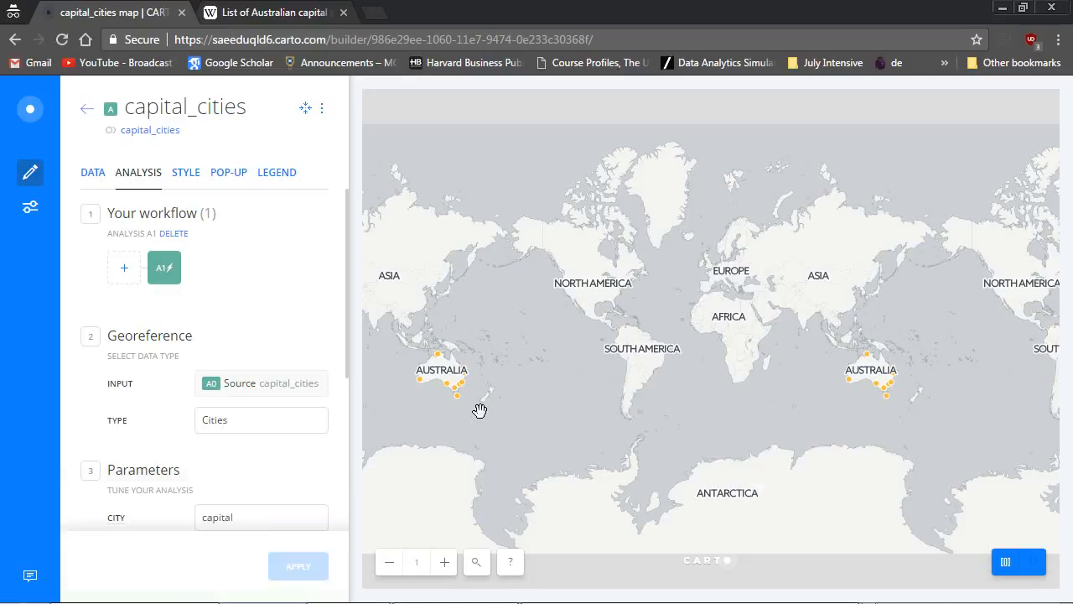
- Frame Australia on the map at zoom level 4 to inspect the georeferenced capital city points
{"action": "scroll", "coordinate": [481, 410], "scroll_direction": "up", "scroll_amount": 1}
{"action": "left_click", "coordinate": [445, 560]}
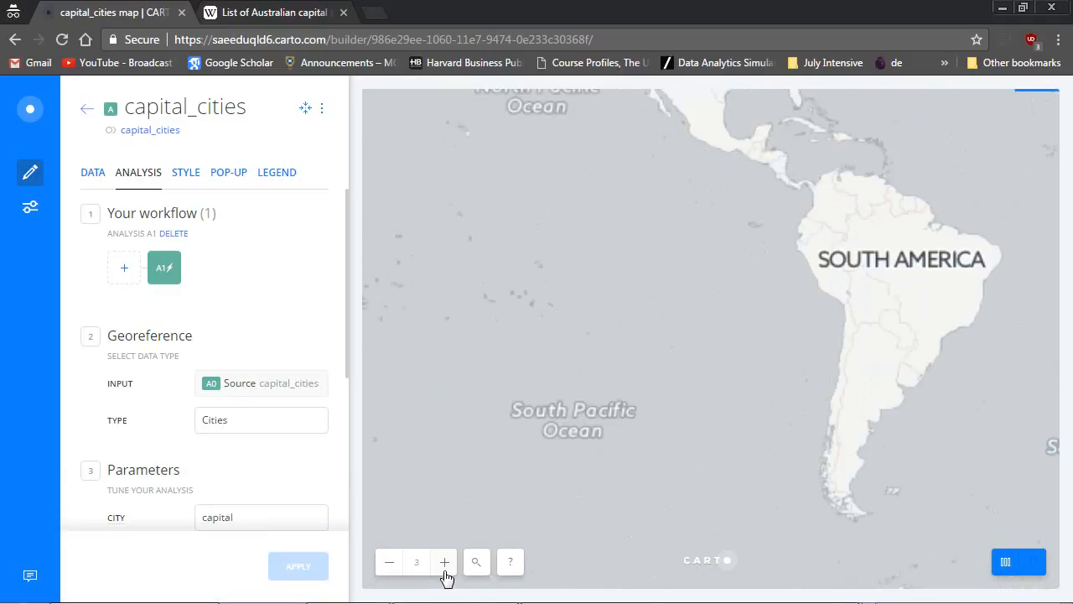
{"action": "left_click_drag", "start_coordinate": [439, 462], "coordinate": [942, 455]}
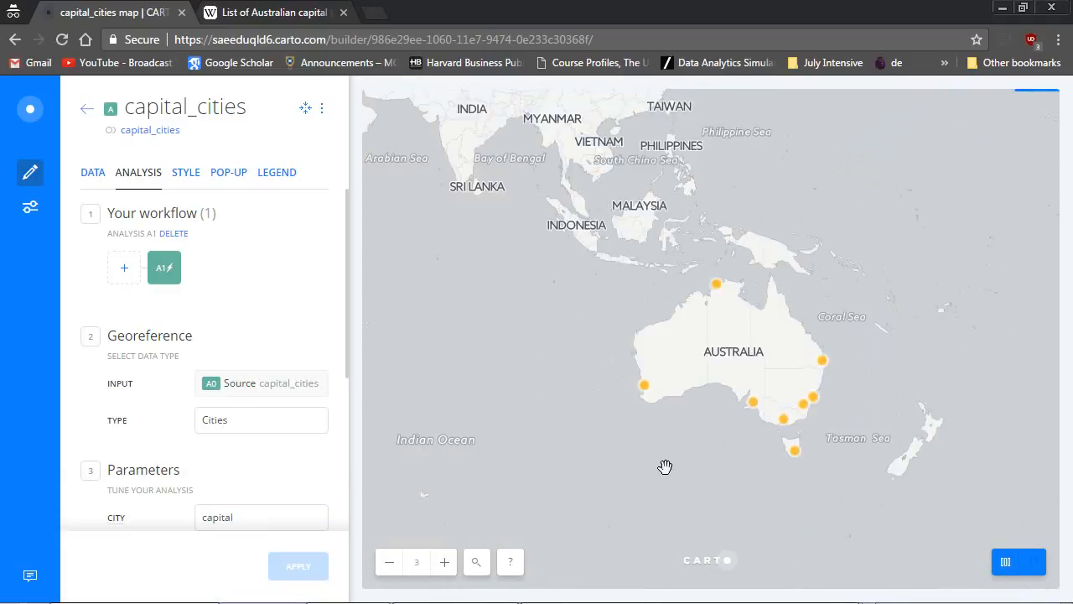
{"action": "left_click", "coordinate": [446, 563]}
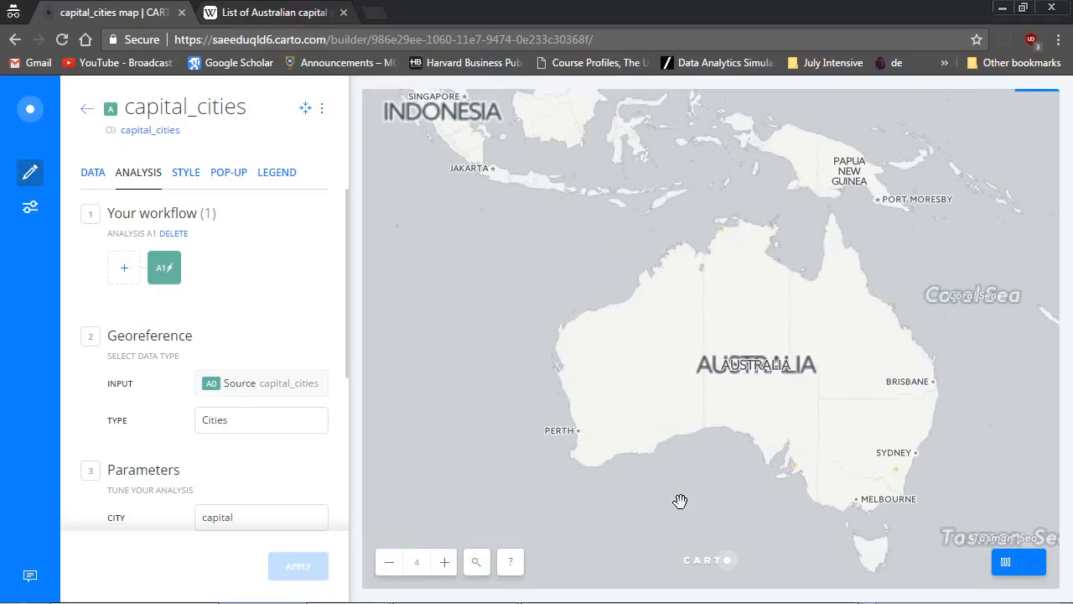
{"action": "left_click_drag", "start_coordinate": [680, 500], "coordinate": [580, 446]}
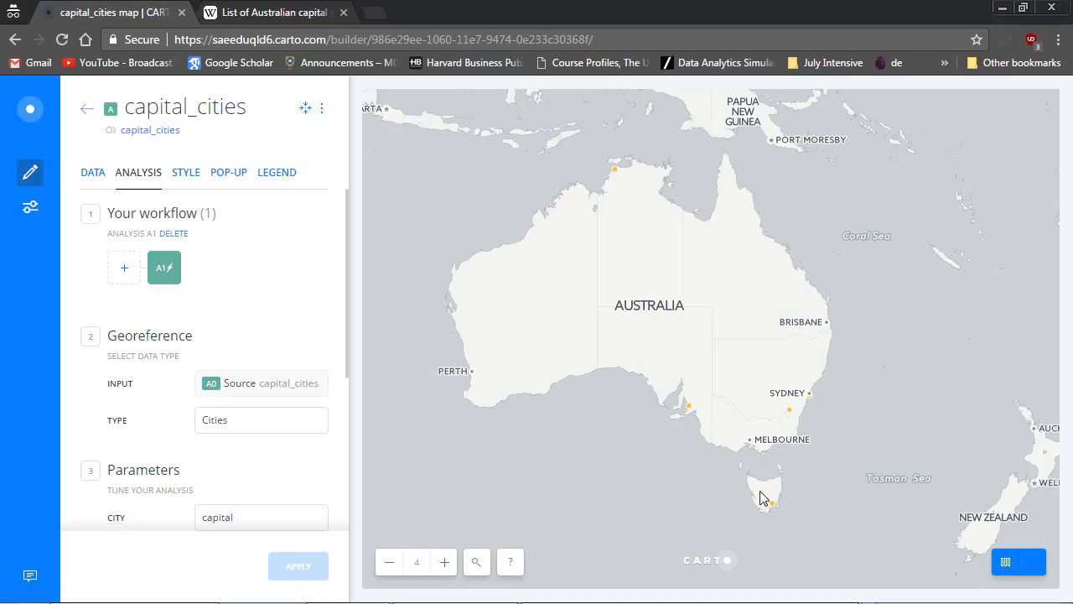
- Set a fixed fill size of 23.5 for the capital city points
{"action": "left_click", "coordinate": [188, 181]}
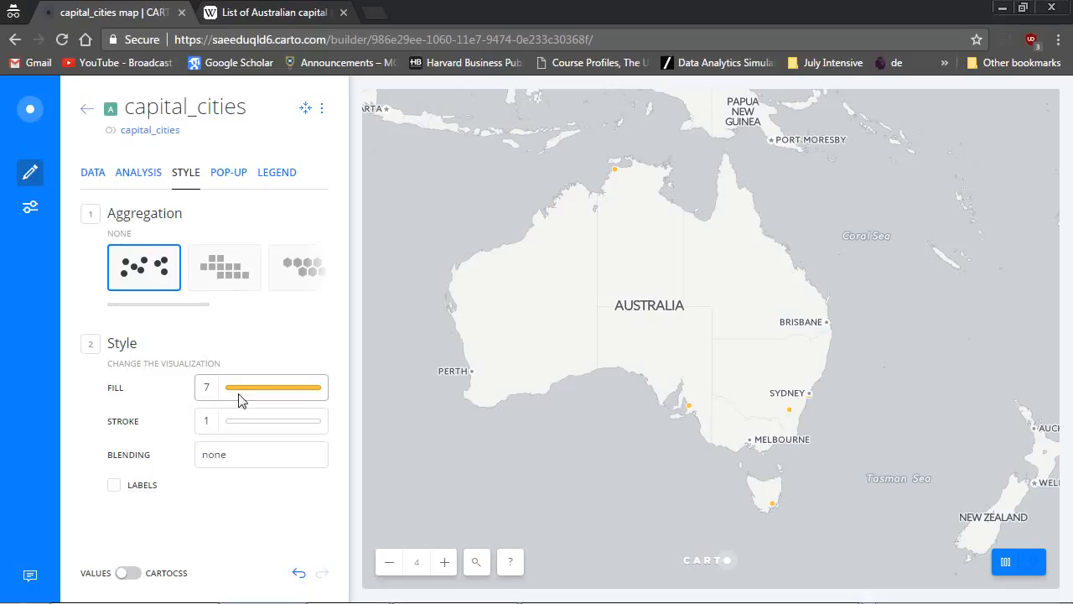
{"action": "left_click", "coordinate": [210, 391]}
{"action": "left_click", "coordinate": [304, 468]}
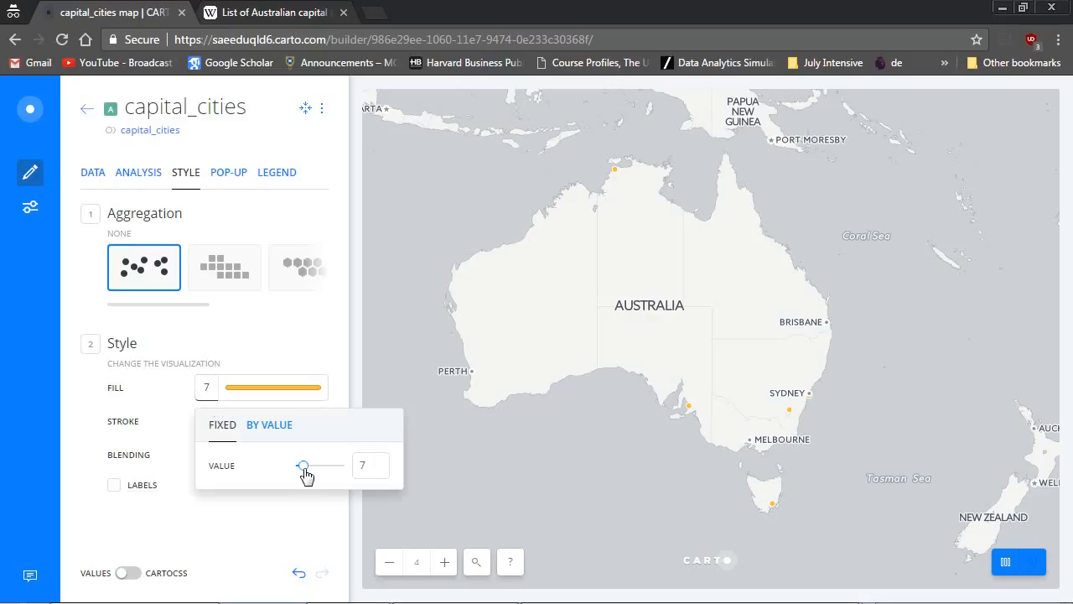
{"action": "left_click_drag", "start_coordinate": [306, 475], "coordinate": [328, 476]}
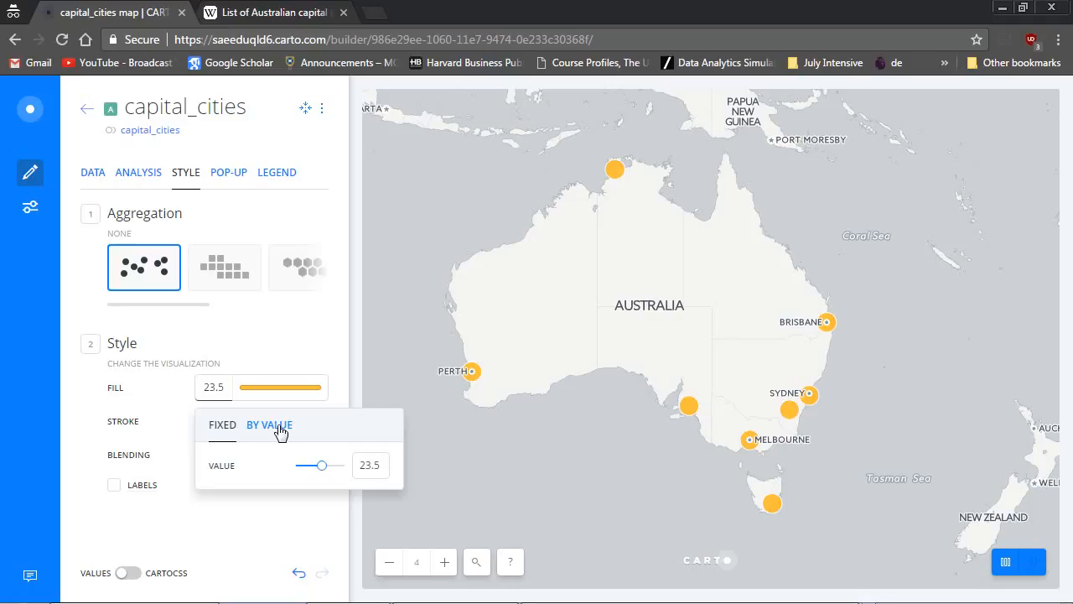
{"action": "left_click", "coordinate": [277, 359]}
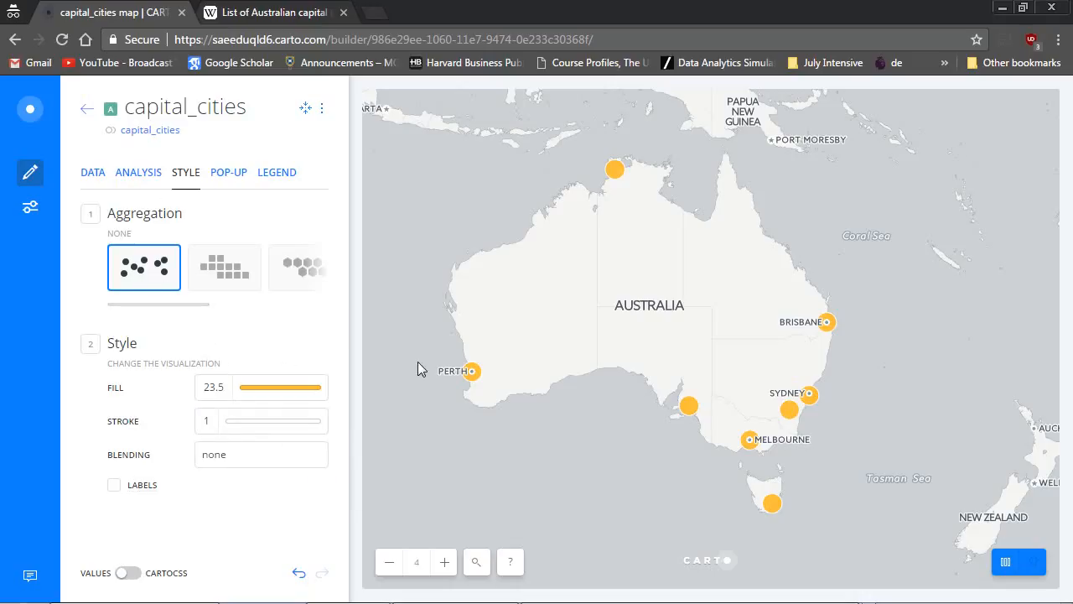
- Size the capital city points by value using the city_population column
{"action": "left_click", "coordinate": [212, 390]}
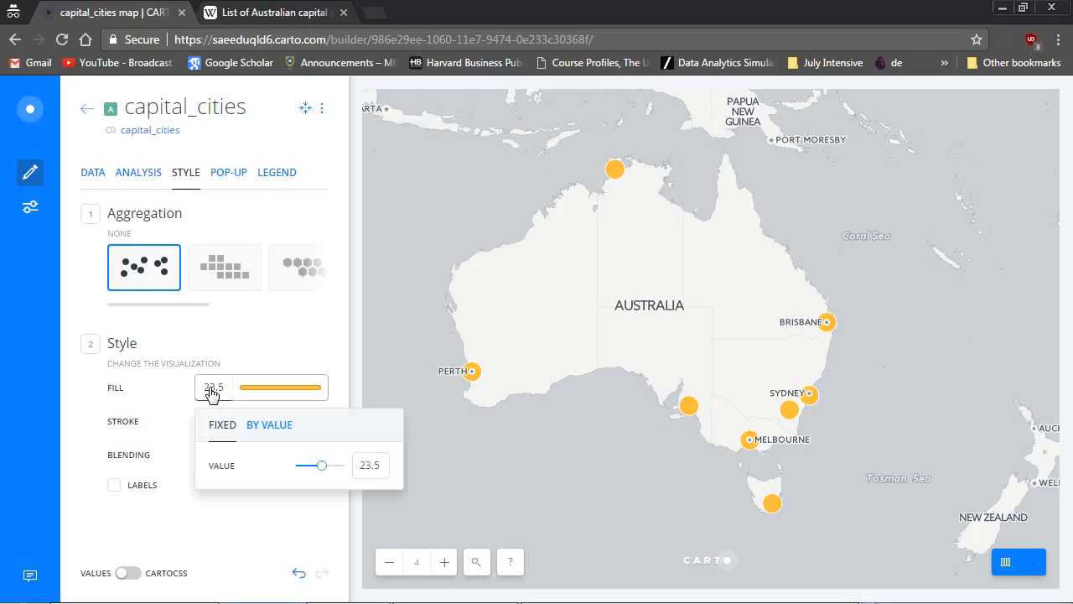
{"action": "left_click", "coordinate": [282, 429]}
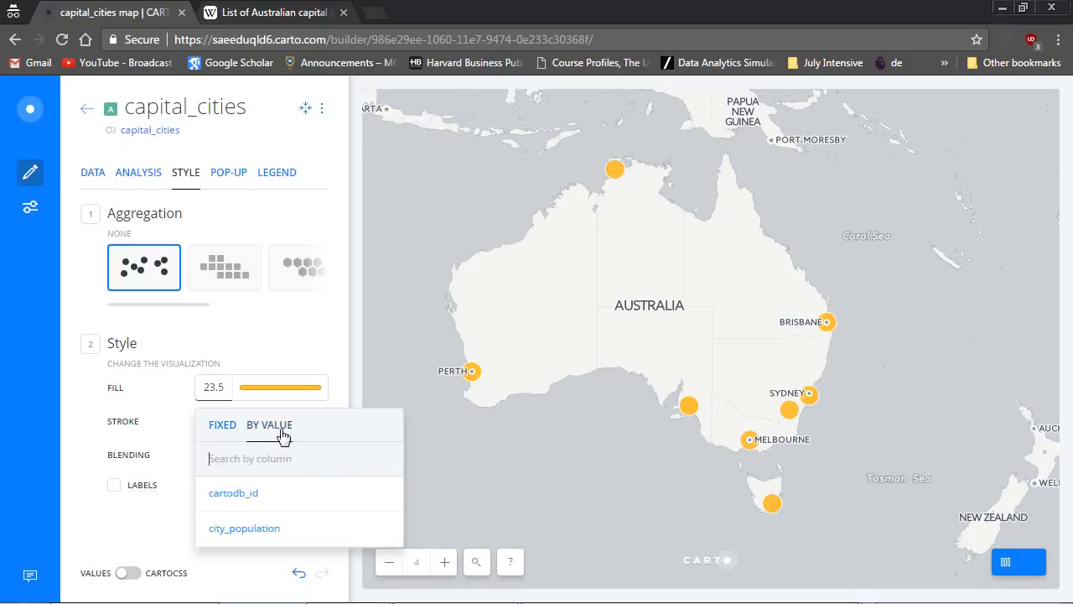
{"action": "left_click", "coordinate": [263, 529]}
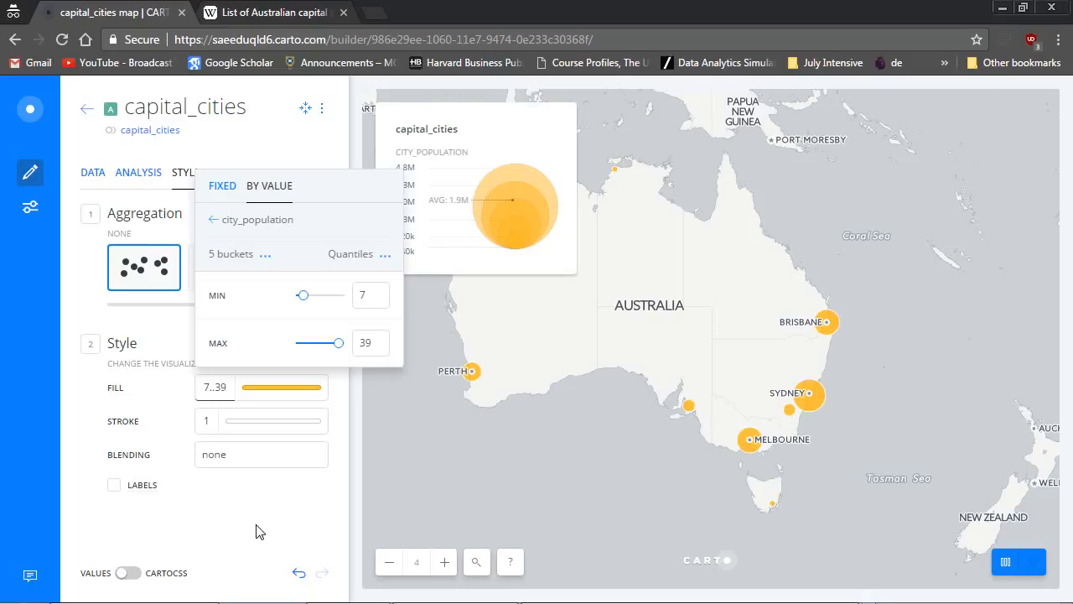
{"action": "left_click", "coordinate": [374, 411]}
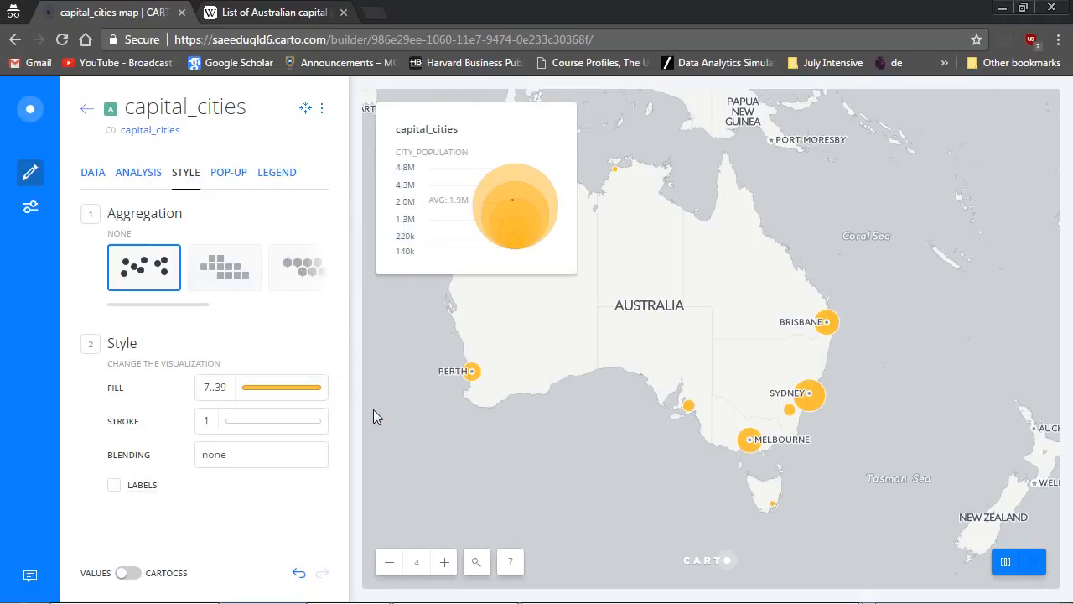
{"action": "left_click_drag", "start_coordinate": [410, 387], "coordinate": [519, 435]}
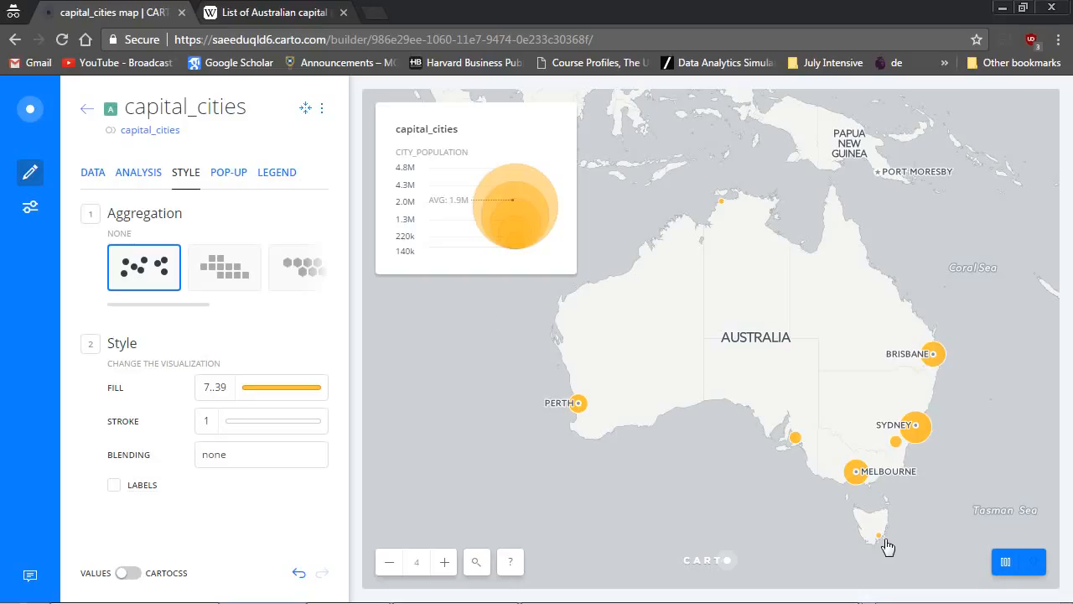
- Set the population-based point sizing to 7 buckets
{"action": "left_click", "coordinate": [311, 396]}
{"action": "left_click", "coordinate": [235, 409]}
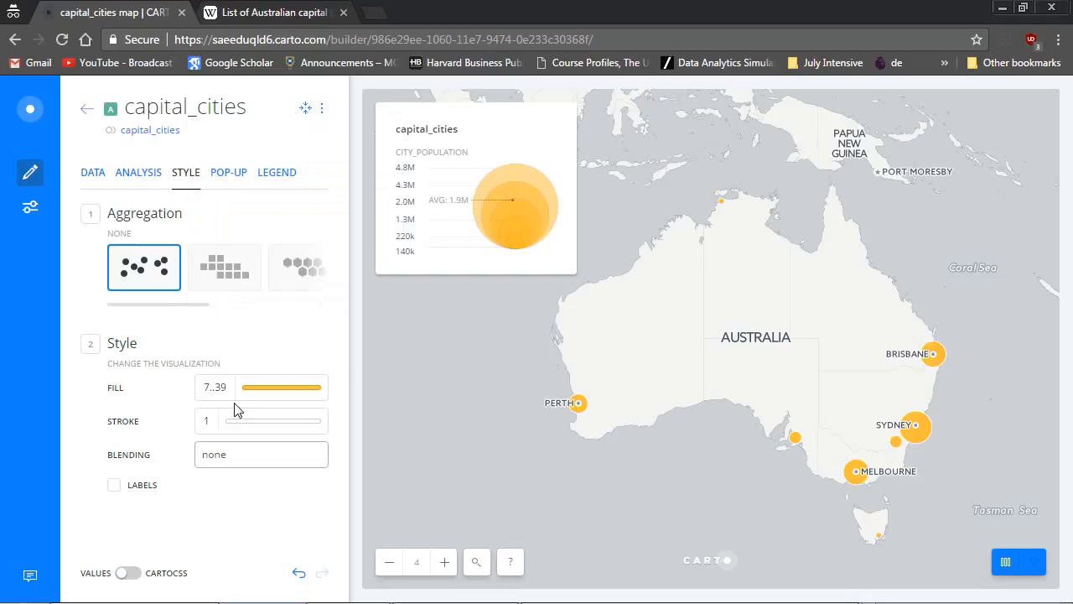
{"action": "left_click", "coordinate": [215, 388]}
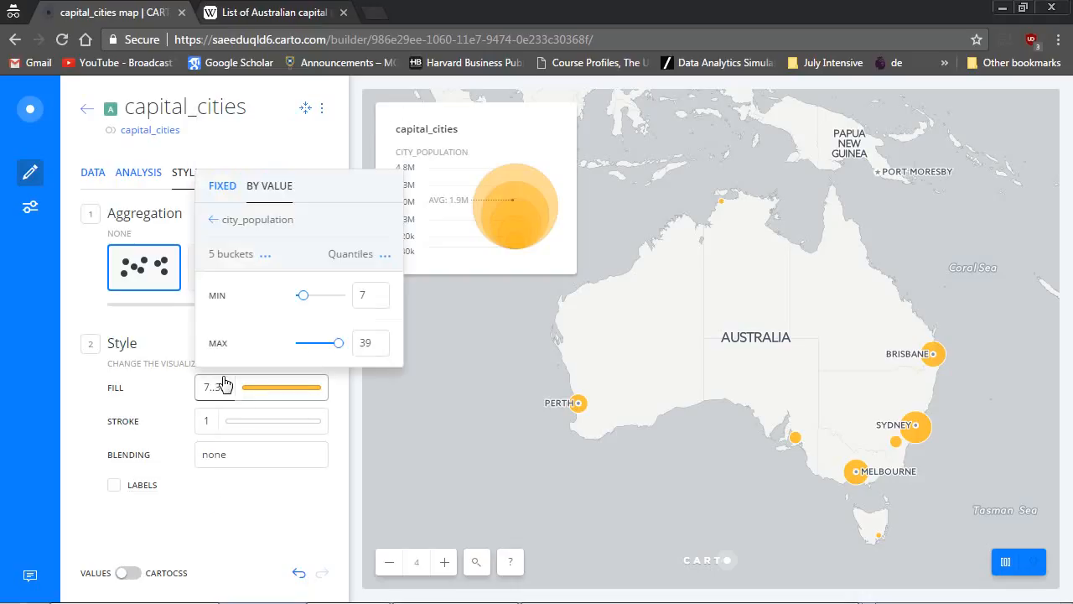
{"action": "left_click", "coordinate": [266, 256]}
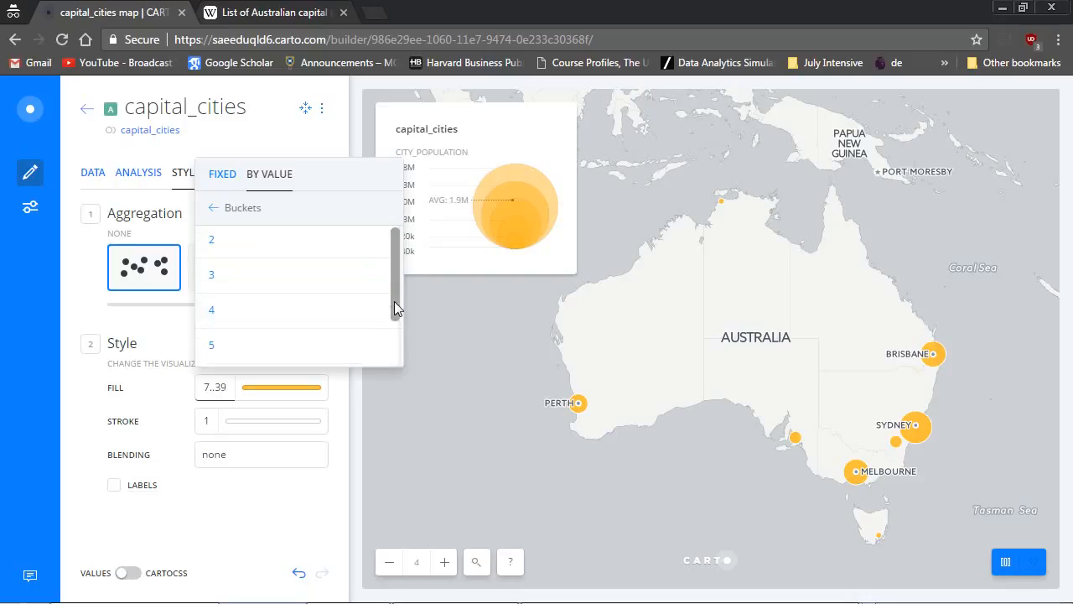
{"action": "left_click_drag", "start_coordinate": [394, 308], "coordinate": [395, 352]}
{"action": "left_click", "coordinate": [364, 352]}
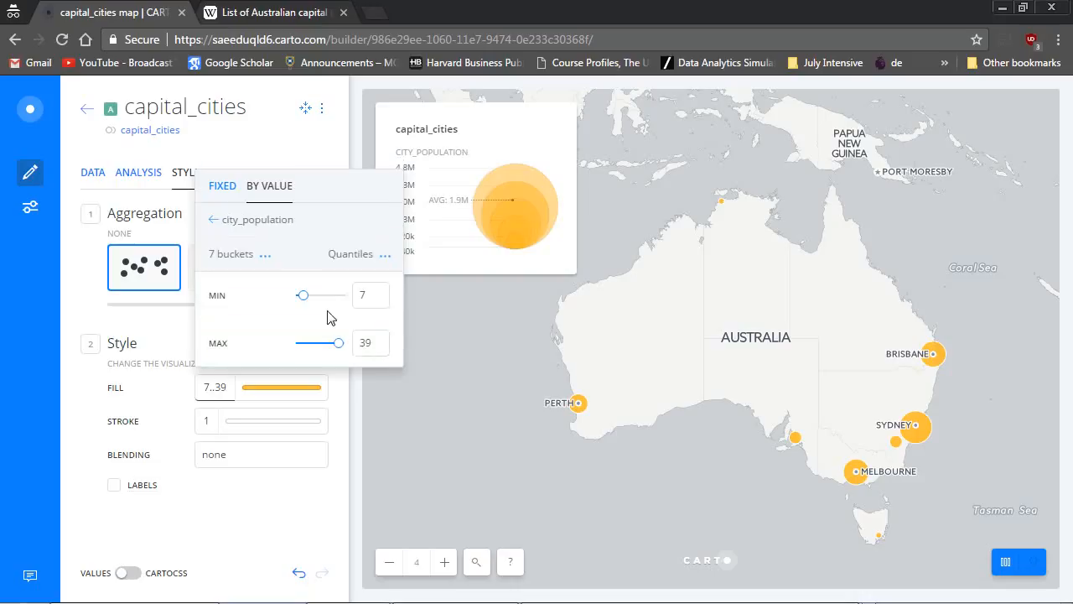
- Use Jenks quantification for the population-based point sizes
{"action": "left_click", "coordinate": [386, 261]}
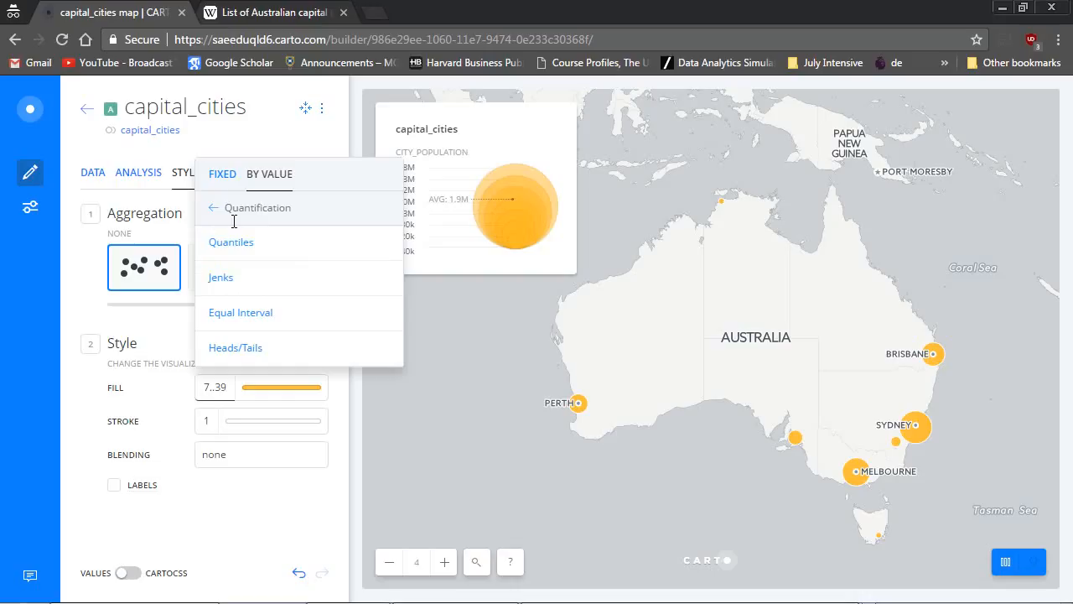
{"action": "left_click", "coordinate": [222, 278]}
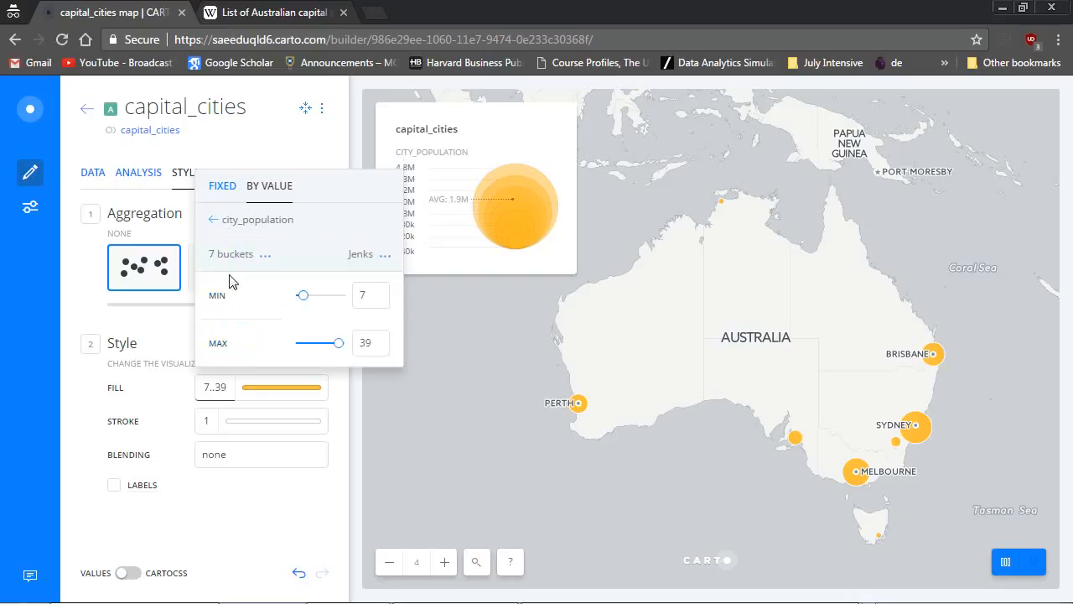
{"action": "left_click", "coordinate": [383, 261]}
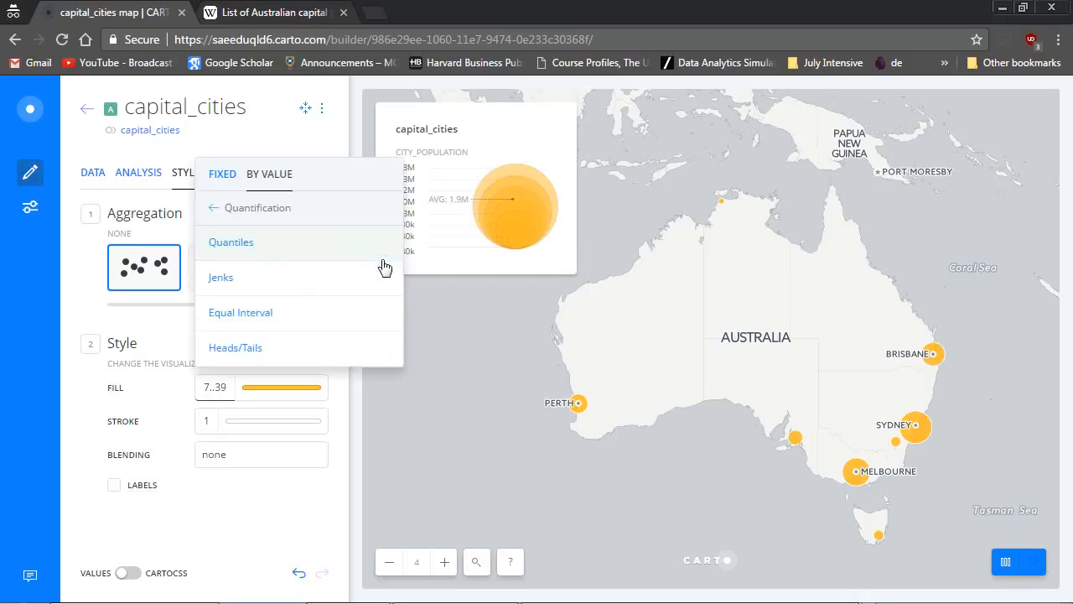
{"action": "left_click", "coordinate": [224, 283]}
{"action": "left_click", "coordinate": [425, 404]}
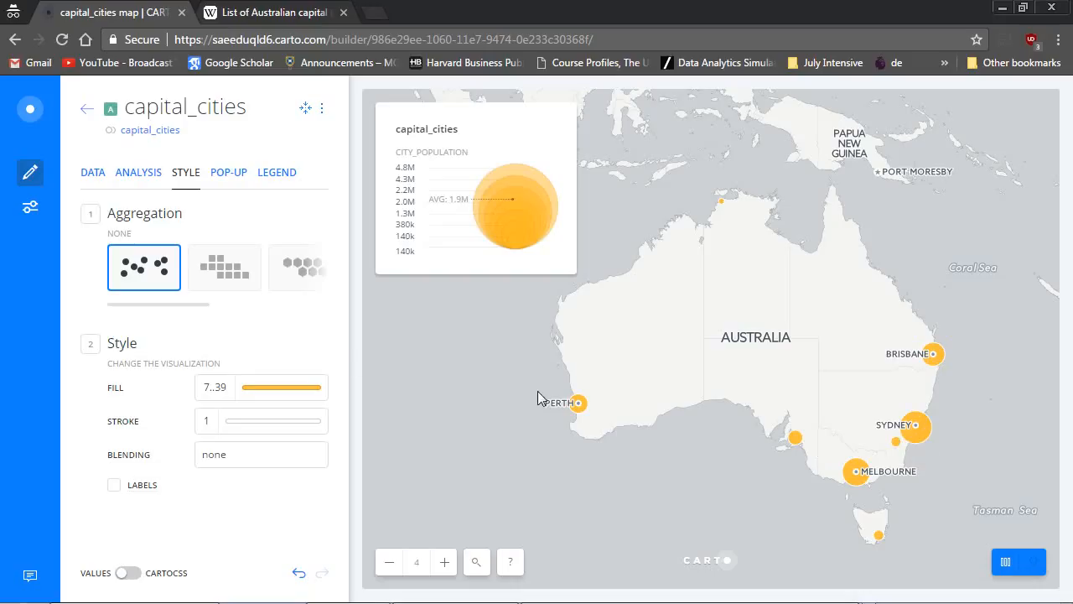
{"action": "left_click_drag", "start_coordinate": [661, 367], "coordinate": [647, 371]}
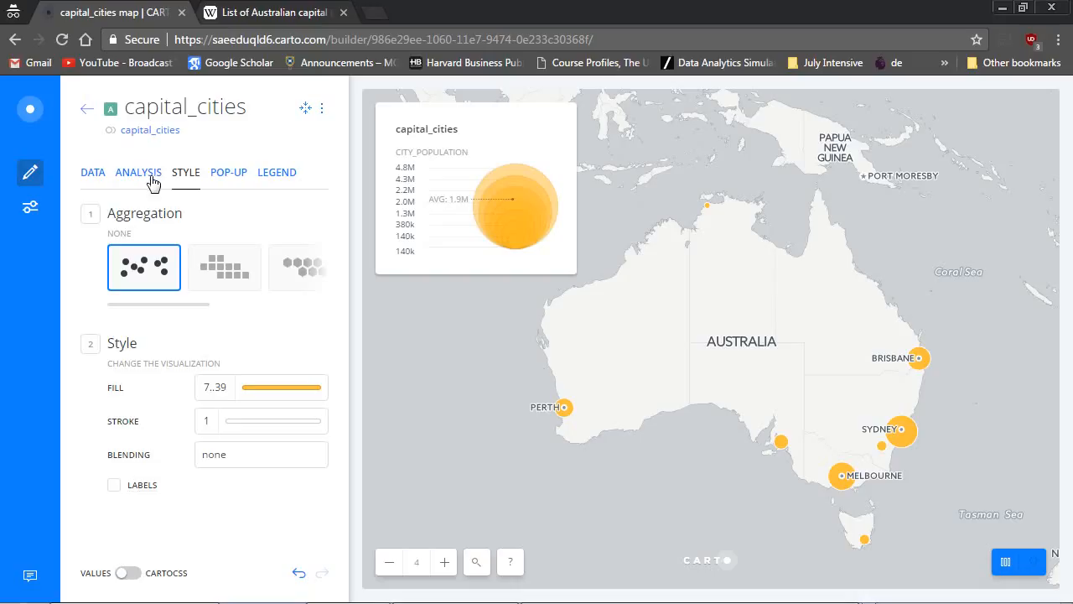
- Enable labels on the city points and use the capital column as the label text
{"action": "left_click", "coordinate": [230, 183]}
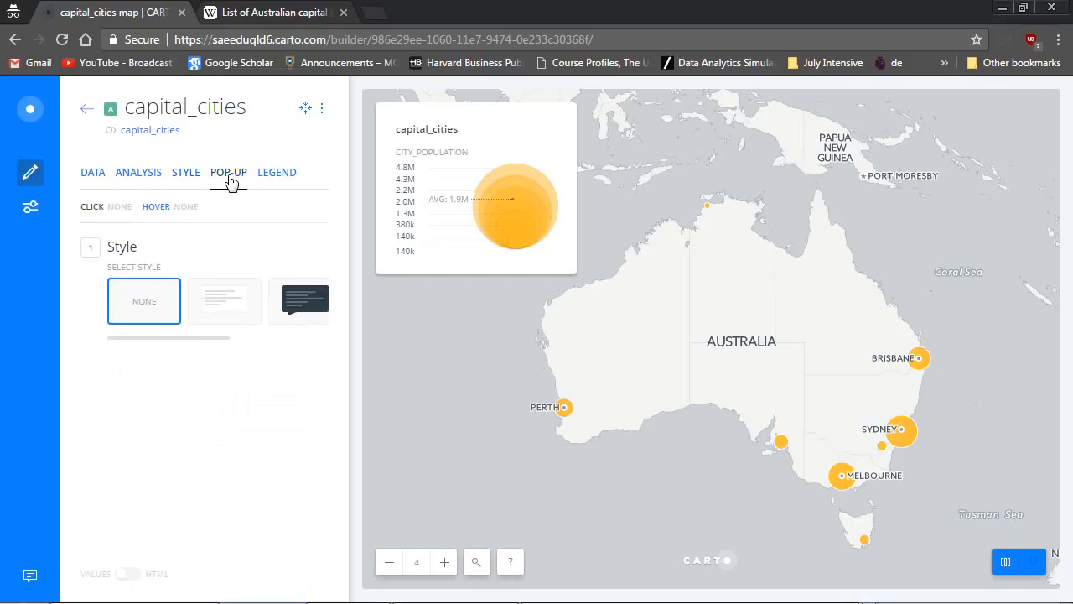
{"action": "left_click", "coordinate": [191, 181]}
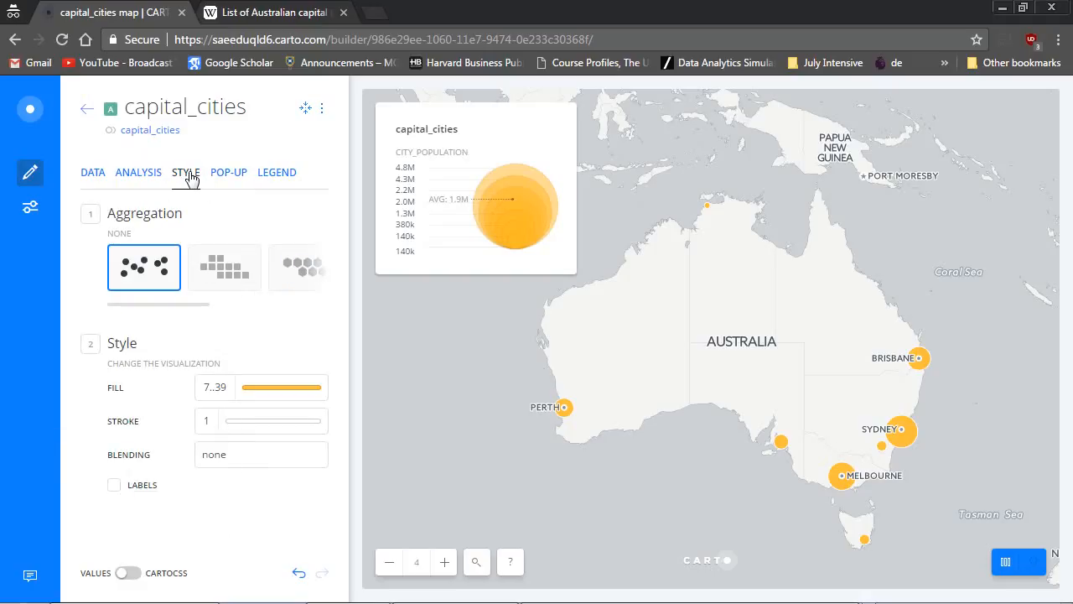
{"action": "left_click", "coordinate": [115, 486]}
{"action": "scroll", "coordinate": [191, 468], "scroll_direction": "down", "scroll_amount": 2}
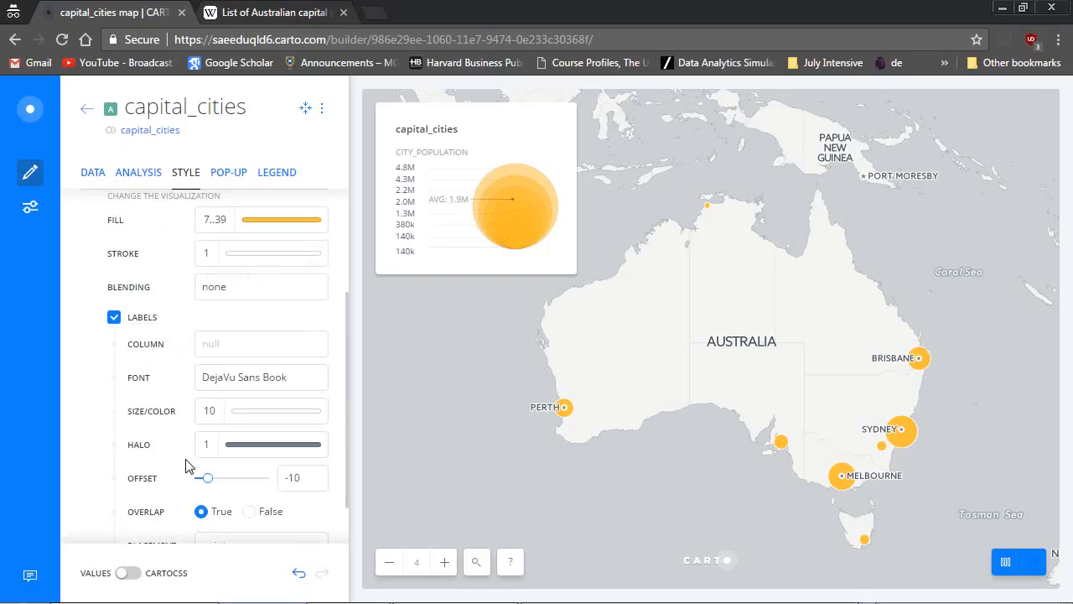
{"action": "left_click", "coordinate": [250, 352]}
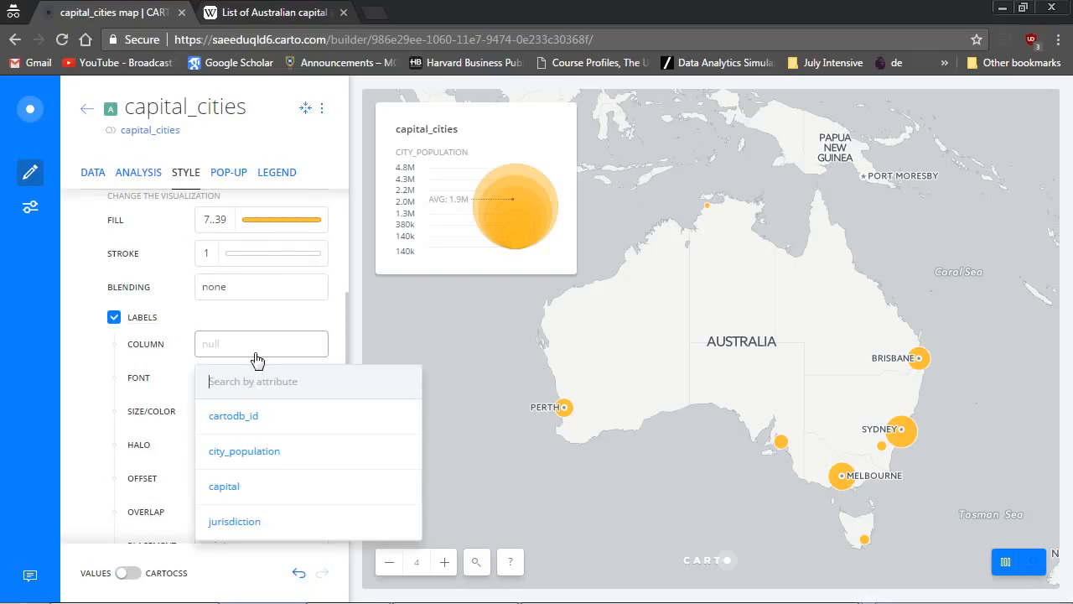
{"action": "left_click", "coordinate": [248, 488]}
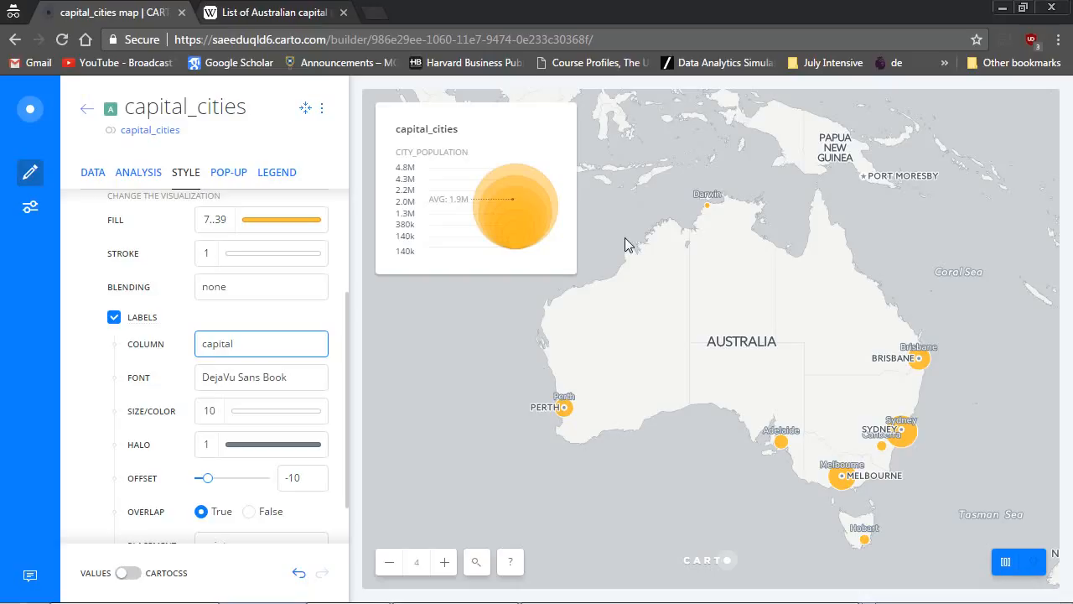
{"action": "mouse_move", "coordinate": [633, 601]}
{"action": "left_click", "coordinate": [868, 597]}
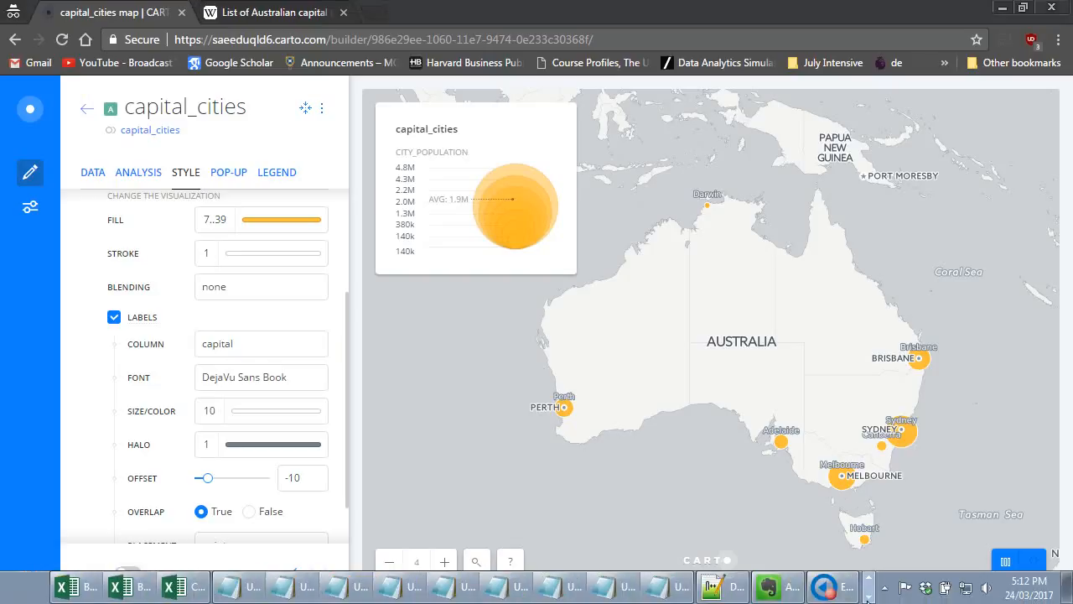